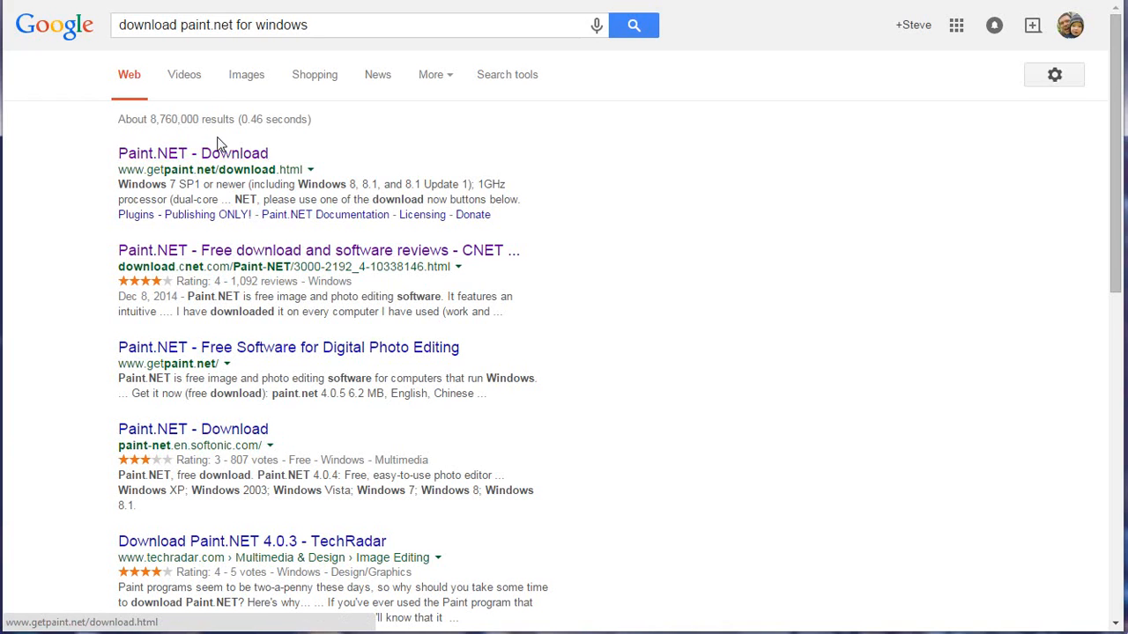
Open the CNET download page for Paint.NET from the search results.
click(202, 252)
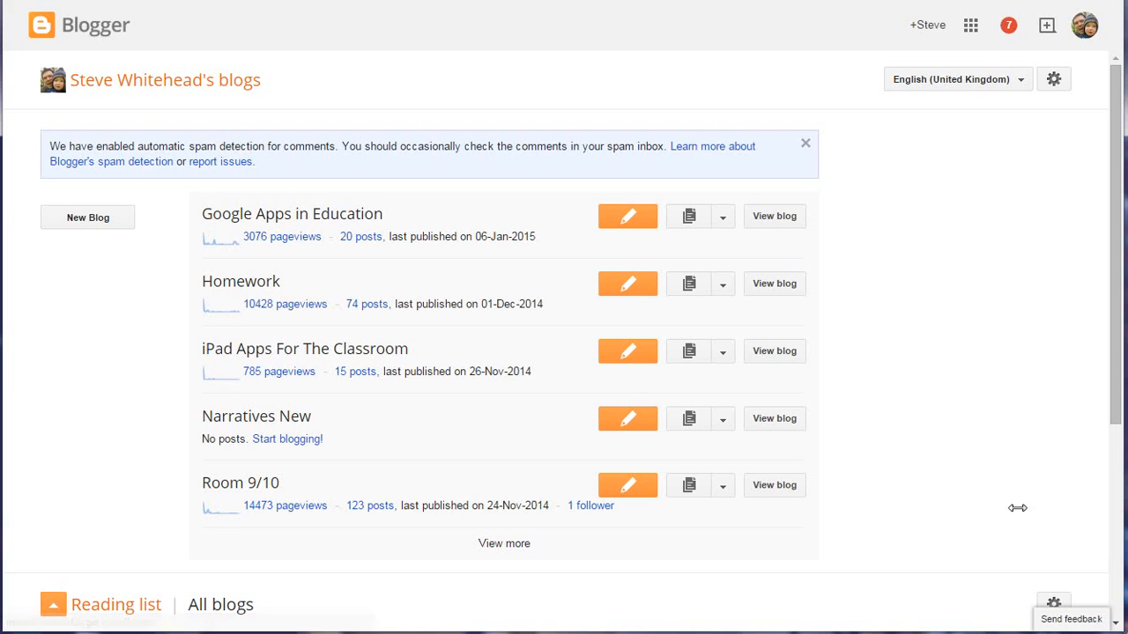
Open the header settings in the Narratives New blog's layout and remove the existing header image.
click(721, 425)
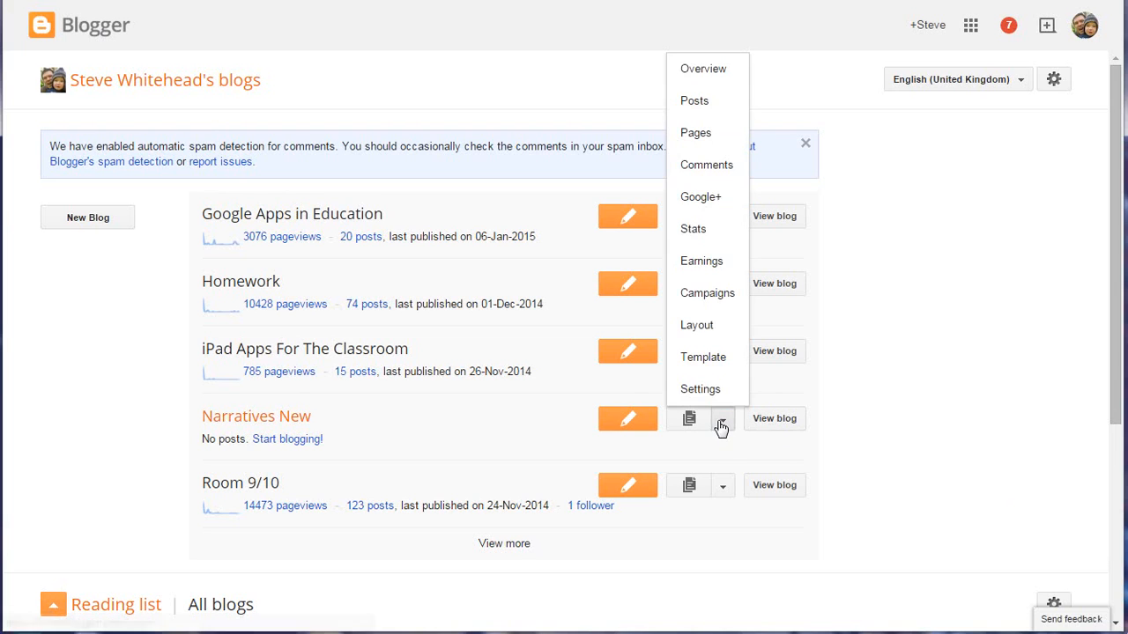
click(710, 332)
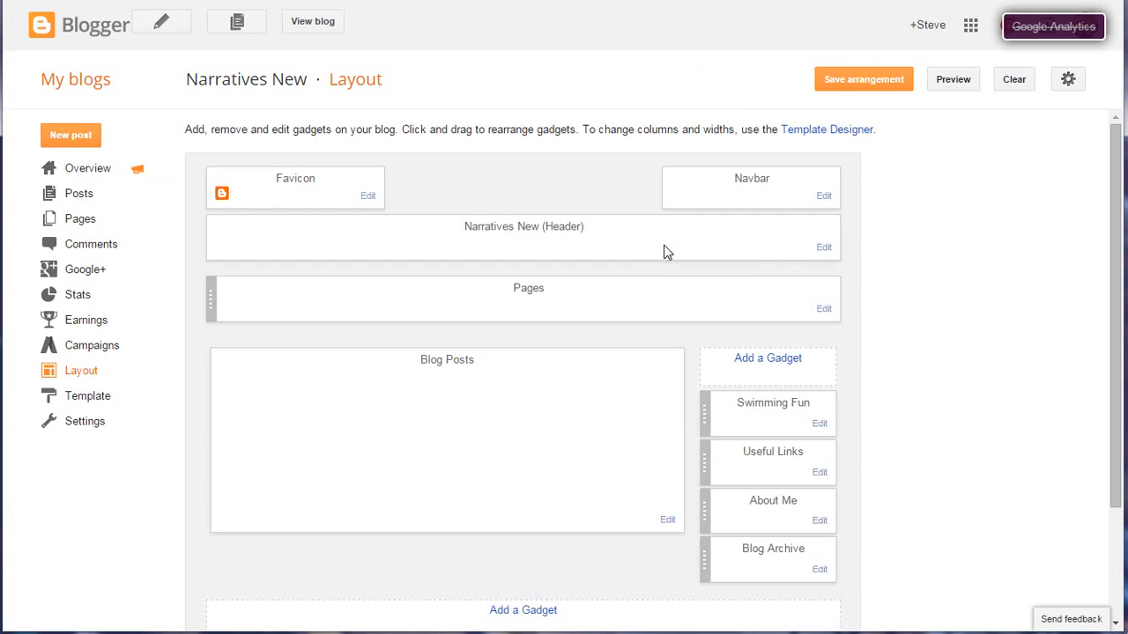
click(823, 250)
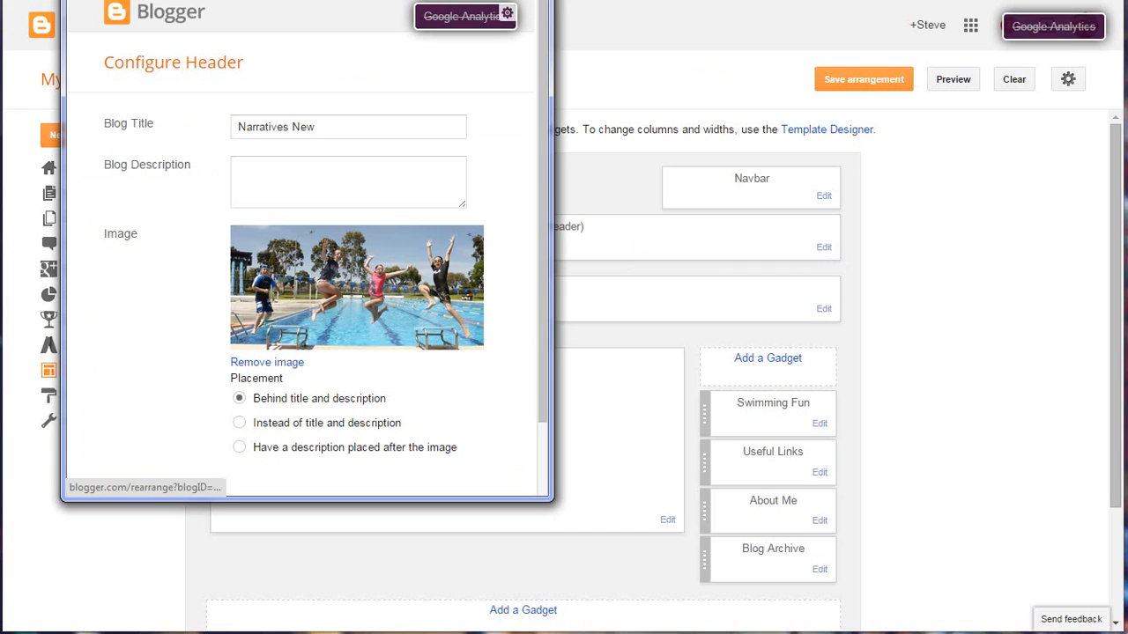
drag(276, 0, 234, 18)
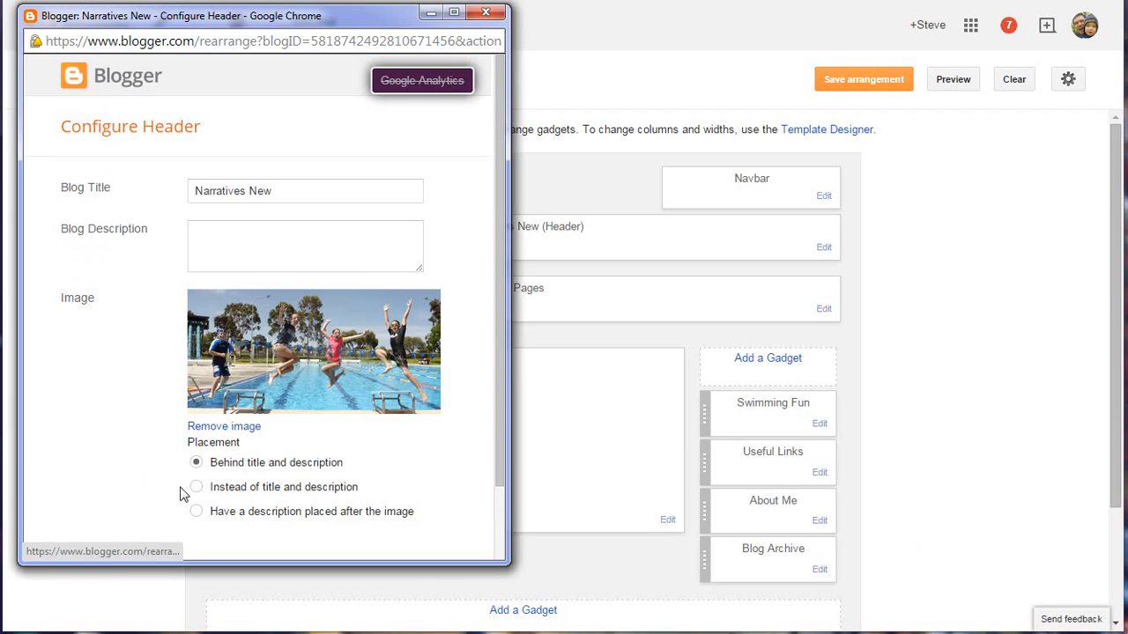
click(239, 428)
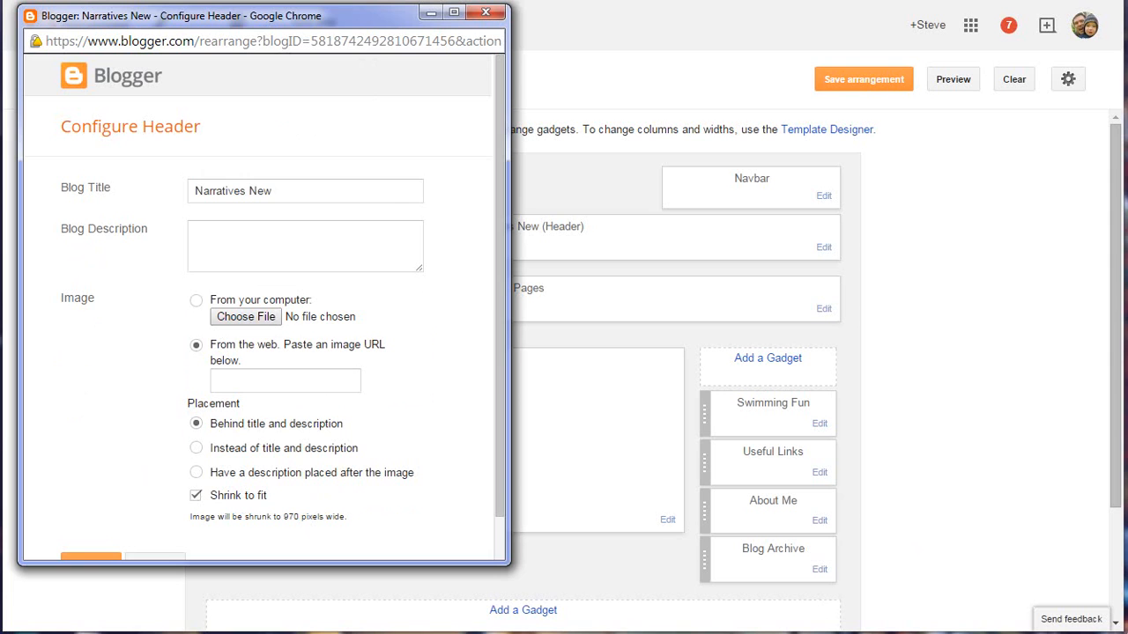
Switch to the file window showing the PATRIOT (E:) drive and open Example1.JPG in paint.net.
key(alt+Tab)
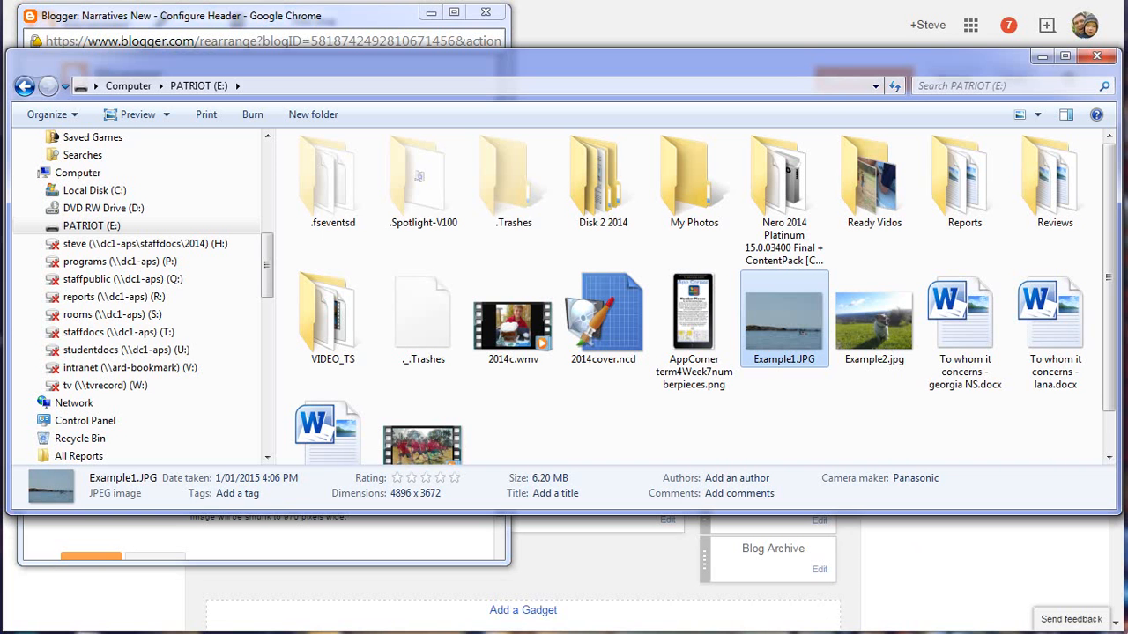
right_click(785, 311)
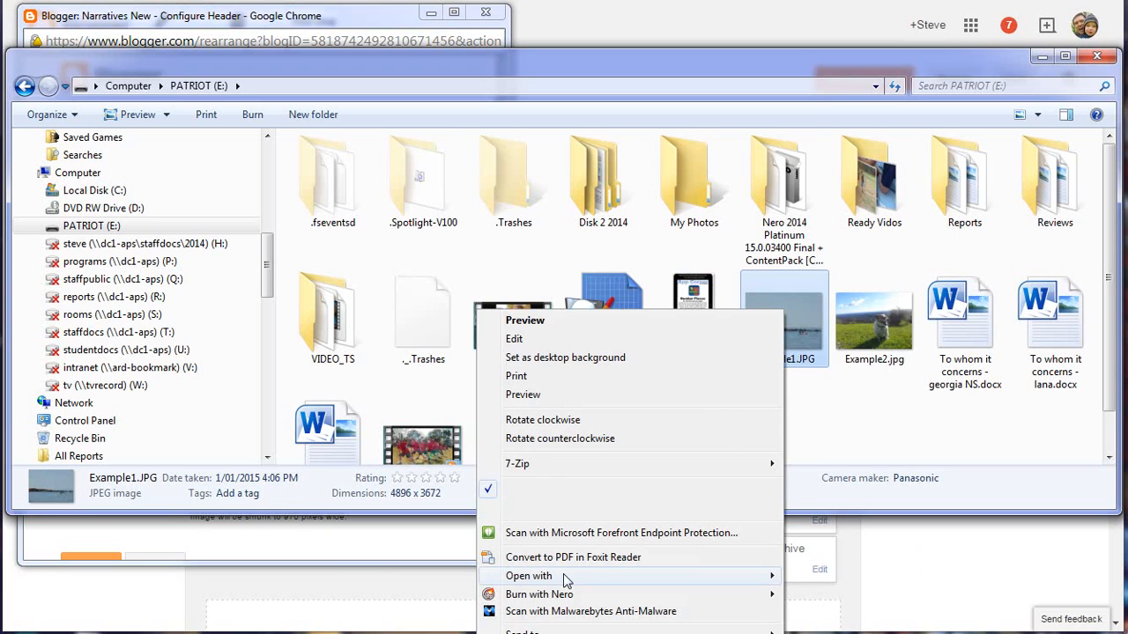
mouse_move(563, 573)
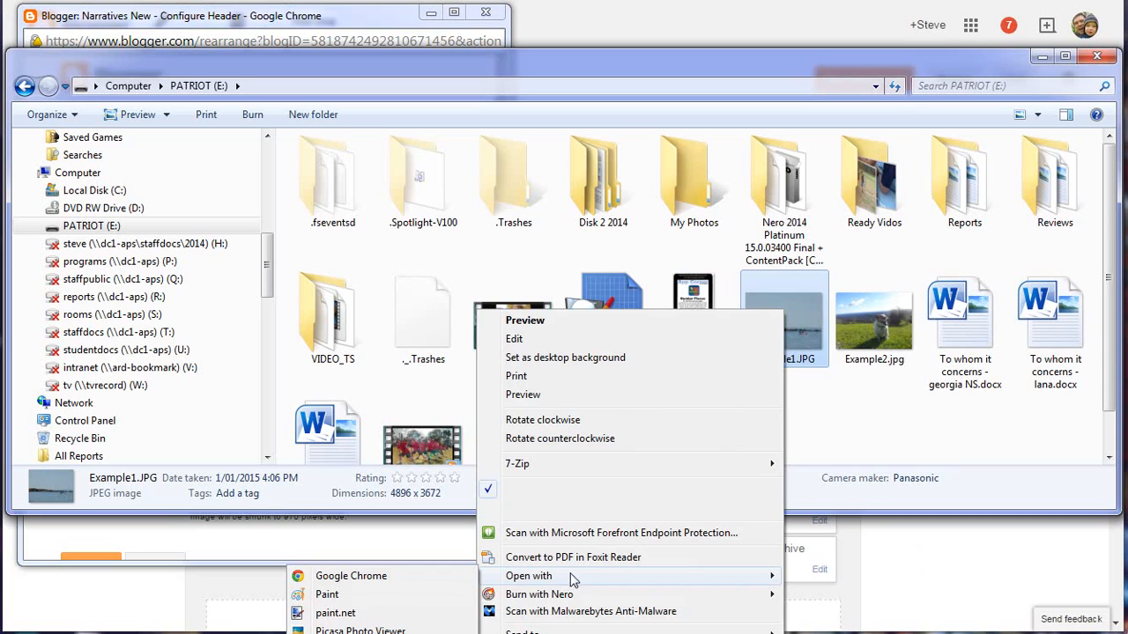
click(336, 613)
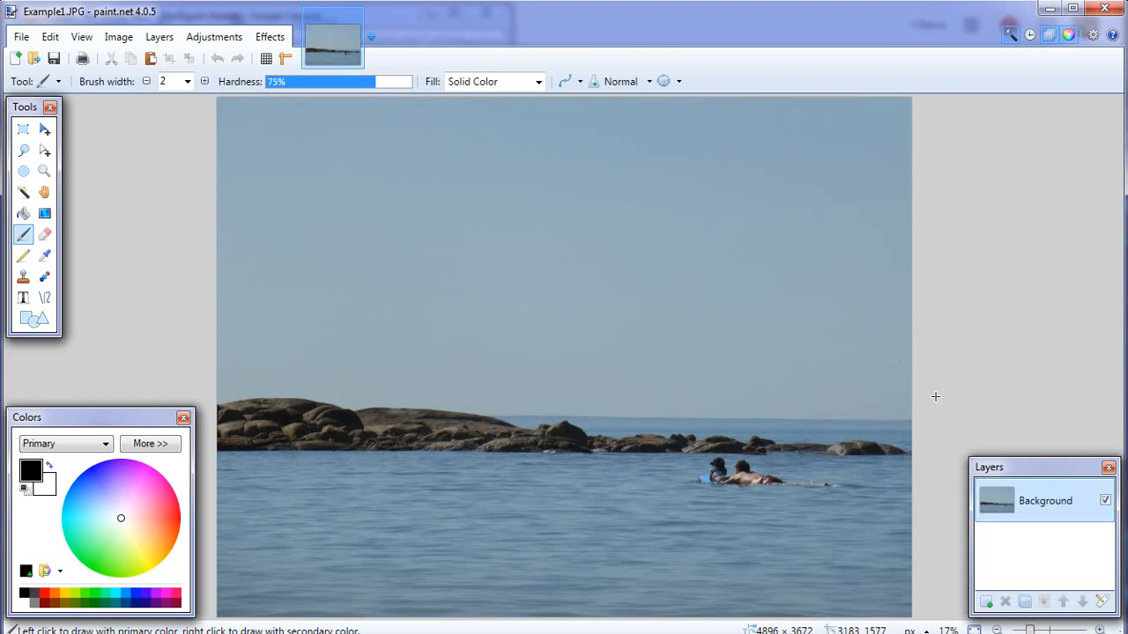
Crop the photo to a full-width rectangle of about 4896 × 2096 px around the rocks and swimmers.
click(24, 129)
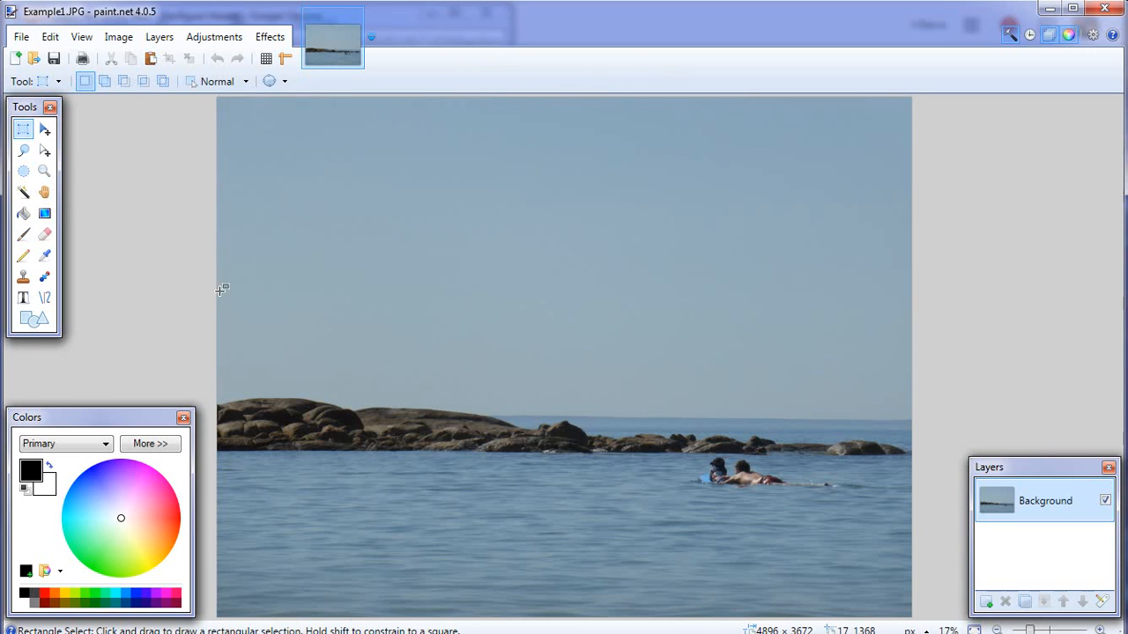
drag(218, 291, 928, 587)
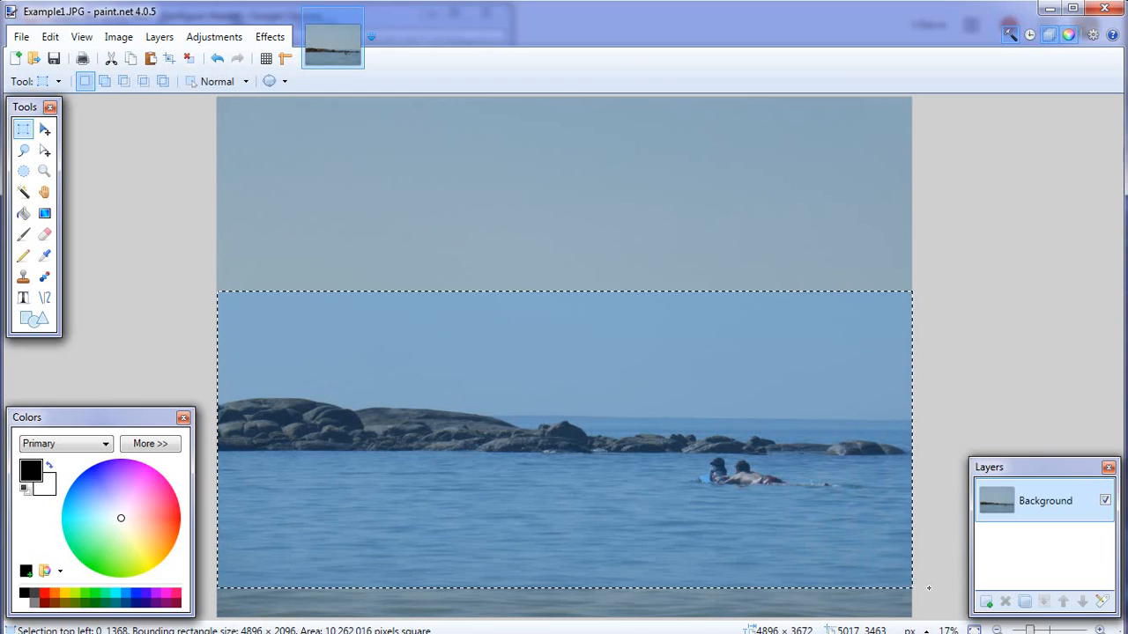
click(115, 39)
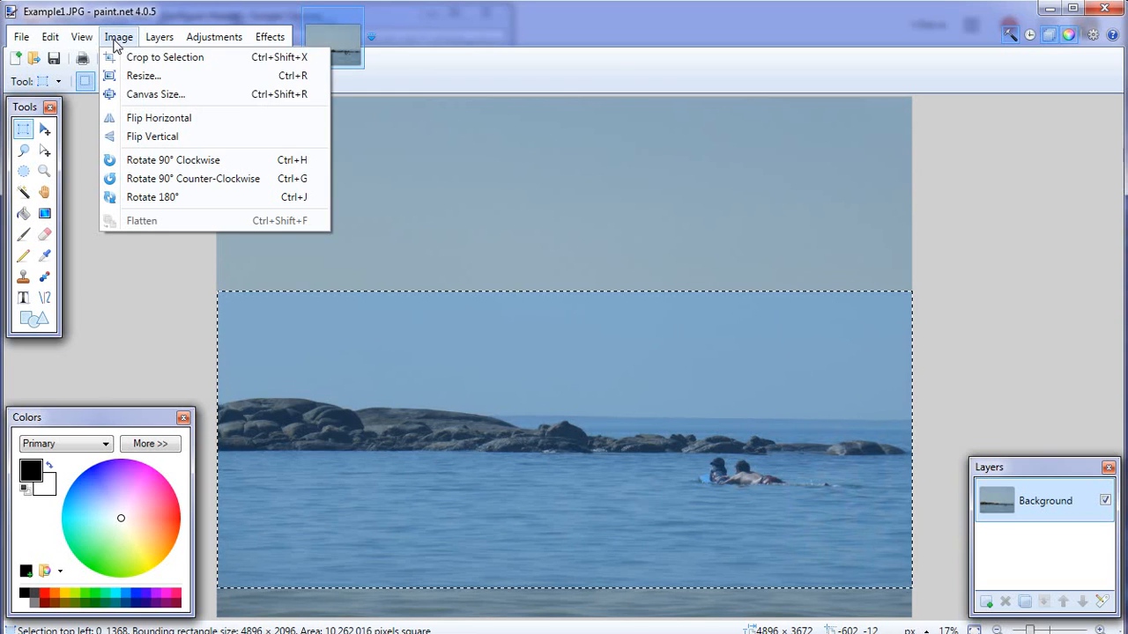
click(154, 61)
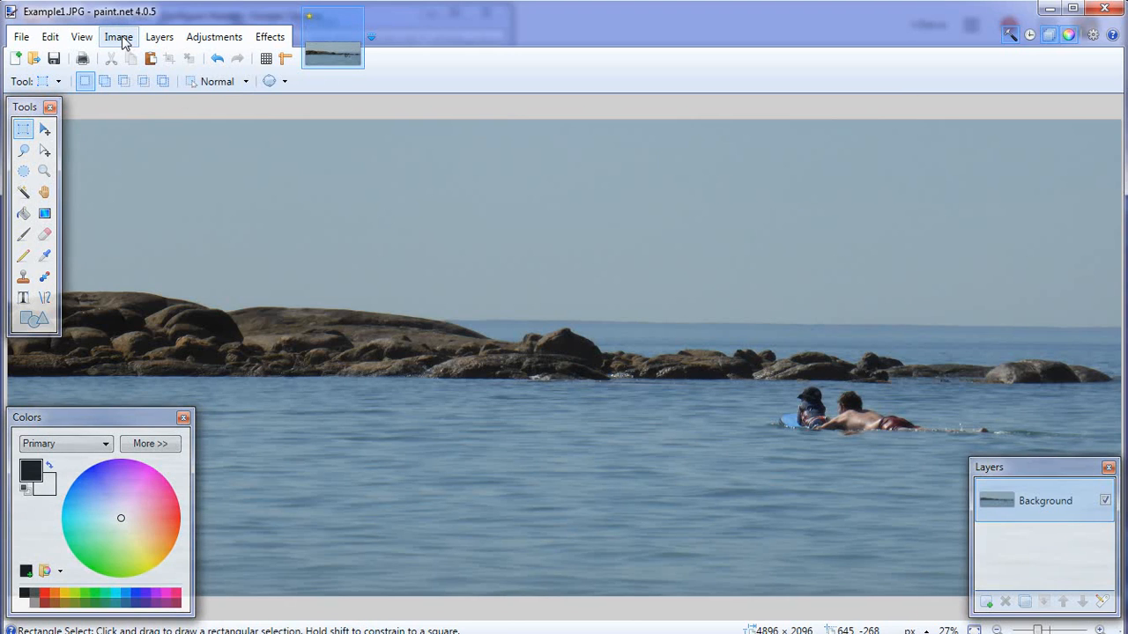
Hide the floating Tools, Colors and Layers windows to uncover the whole photo.
click(122, 40)
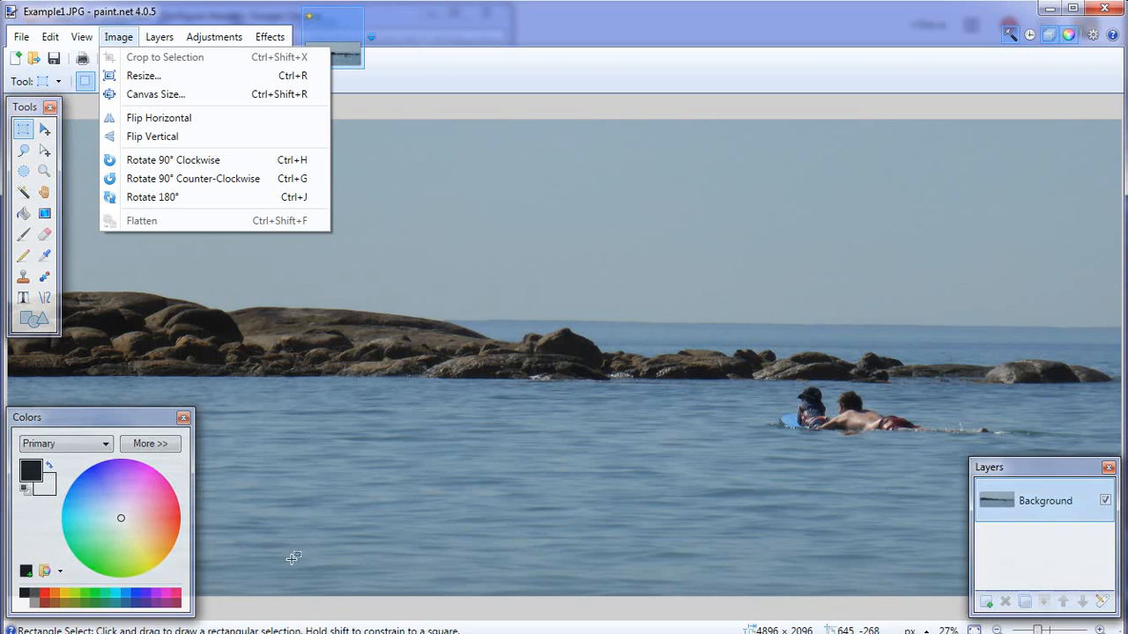
click(1007, 35)
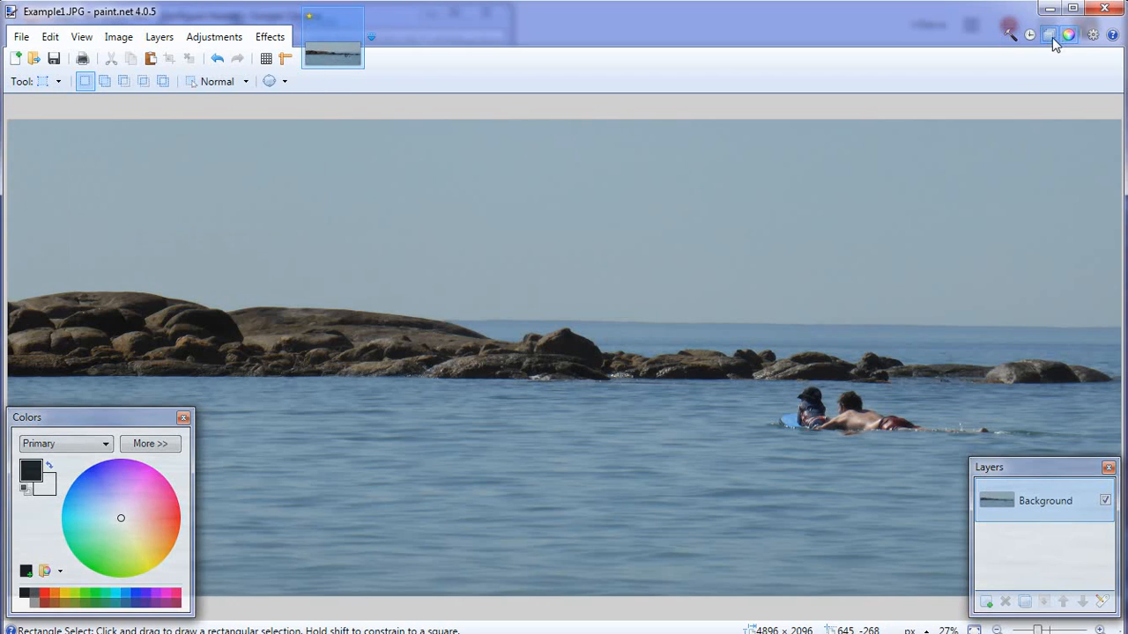
click(1052, 35)
click(1052, 36)
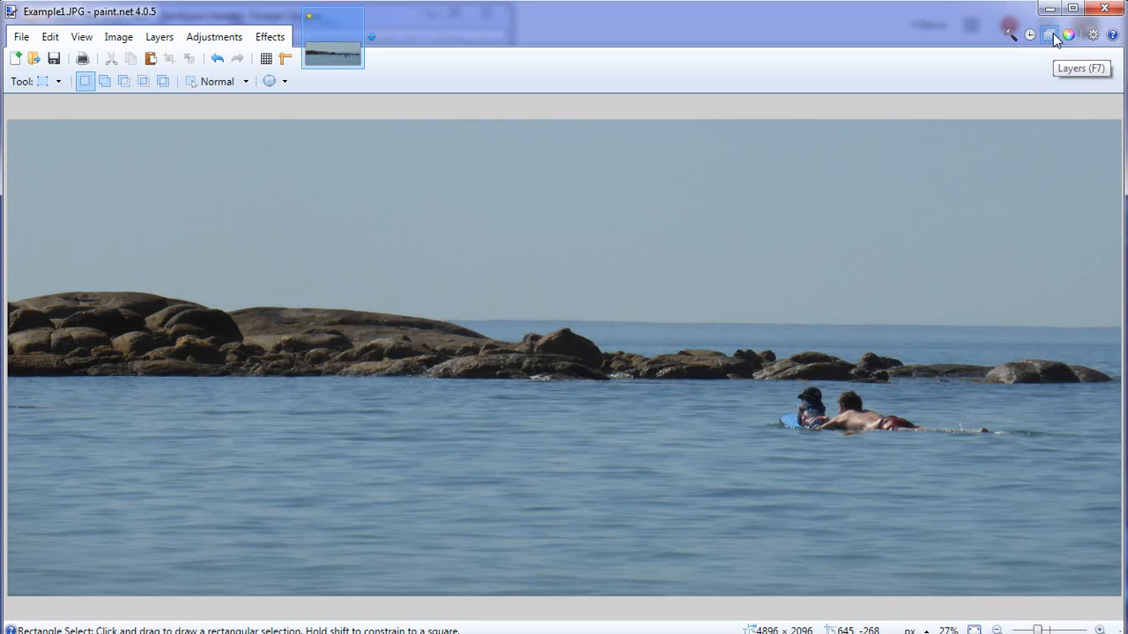
click(1052, 35)
click(1051, 35)
Apply a Hue / Saturation adjustment to the photo with hue -9, saturation 113 and lightness 0.
click(213, 39)
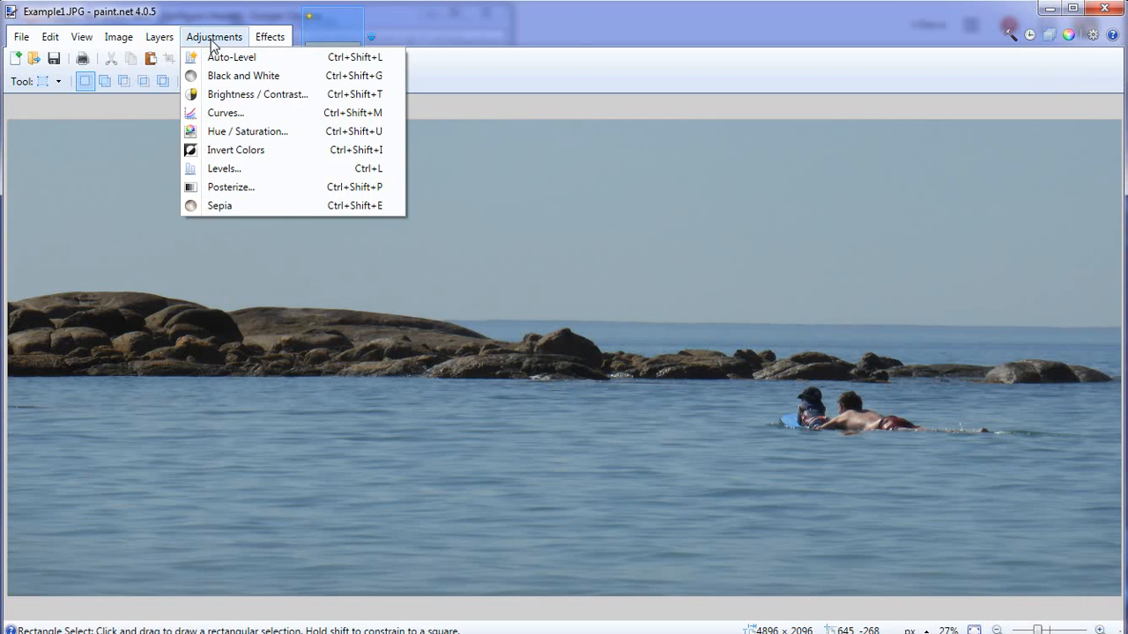
click(235, 134)
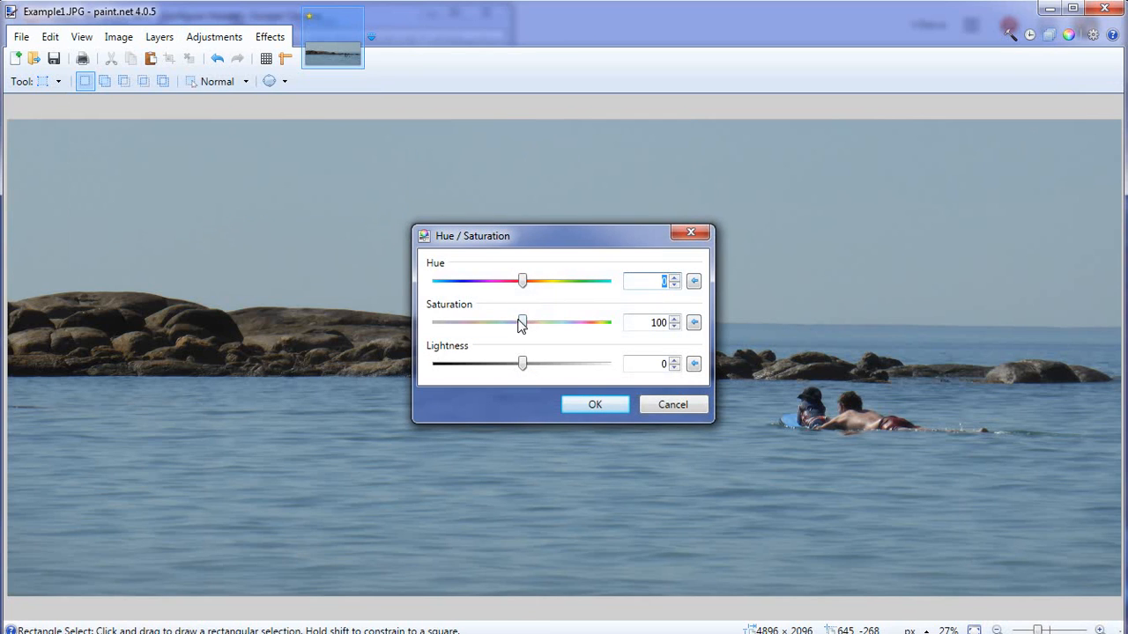
drag(520, 325, 529, 328)
drag(531, 326, 535, 328)
drag(523, 289, 516, 290)
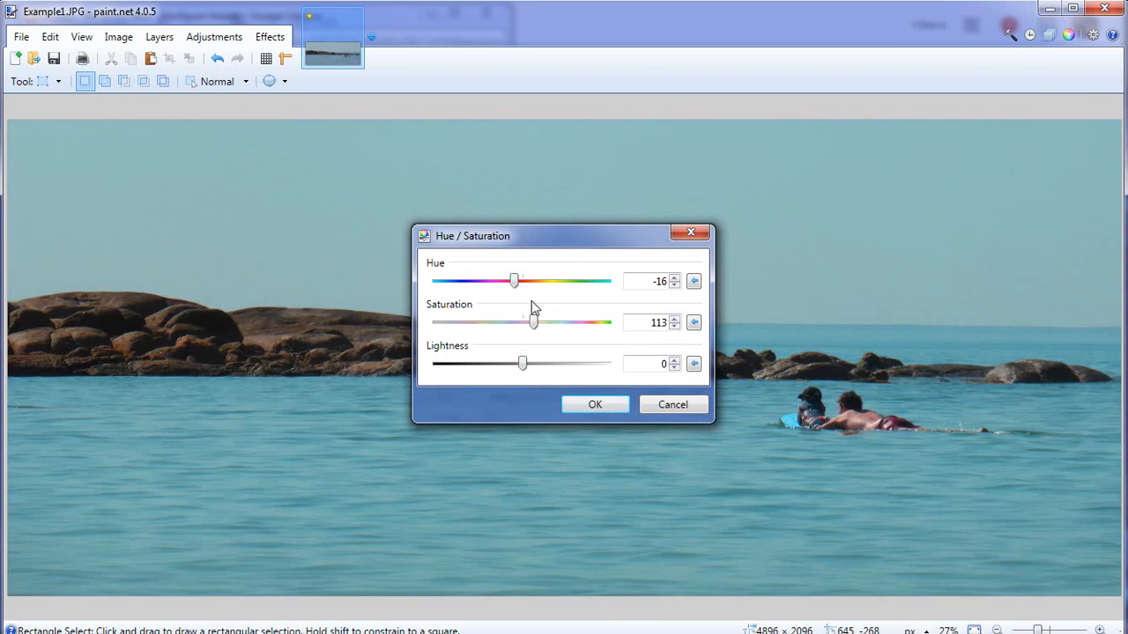
drag(516, 291, 519, 291)
mouse_move(523, 368)
mouse_down()
mouse_move(534, 367)
mouse_move(508, 370)
mouse_move(522, 370)
mouse_up()
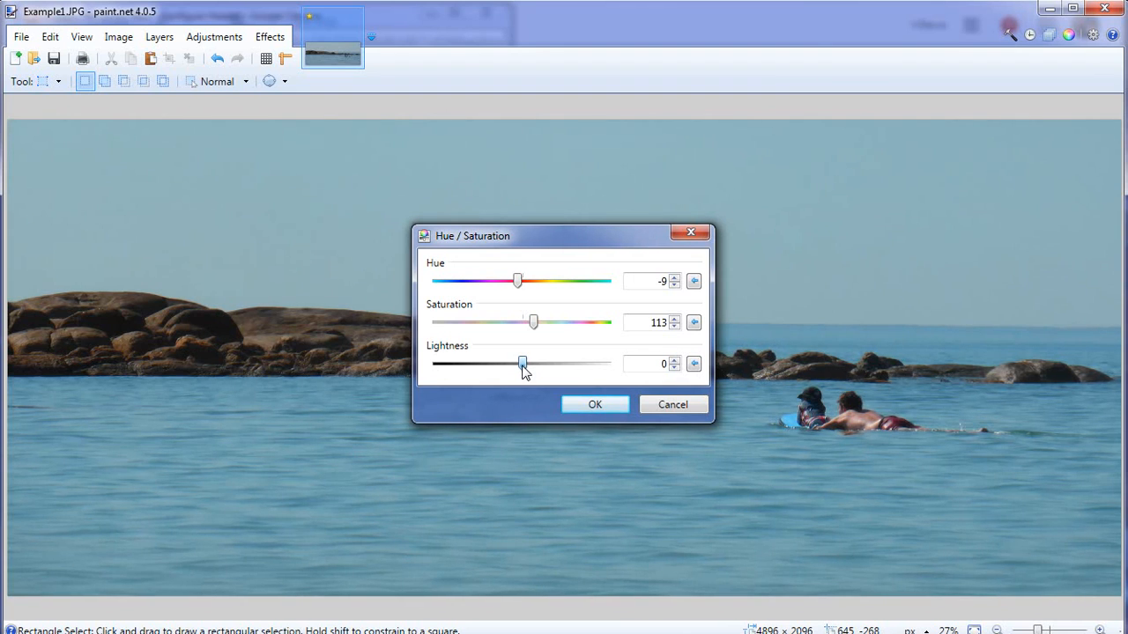
click(594, 405)
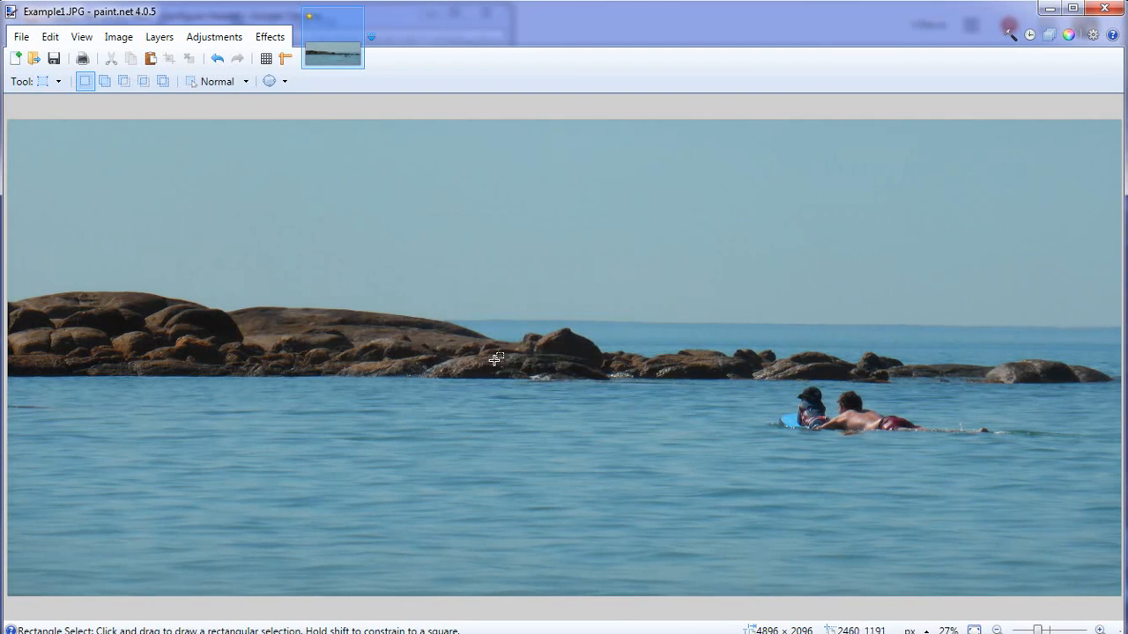
Apply the Sharpen photo effect to the image with an amount of 2.
click(263, 37)
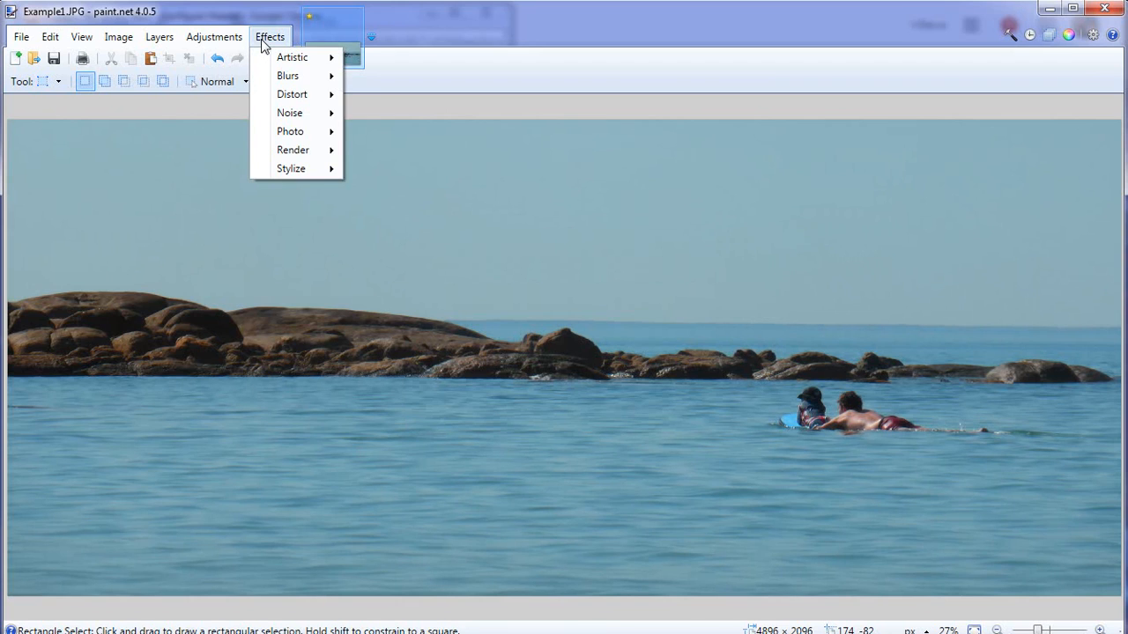
mouse_move(296, 138)
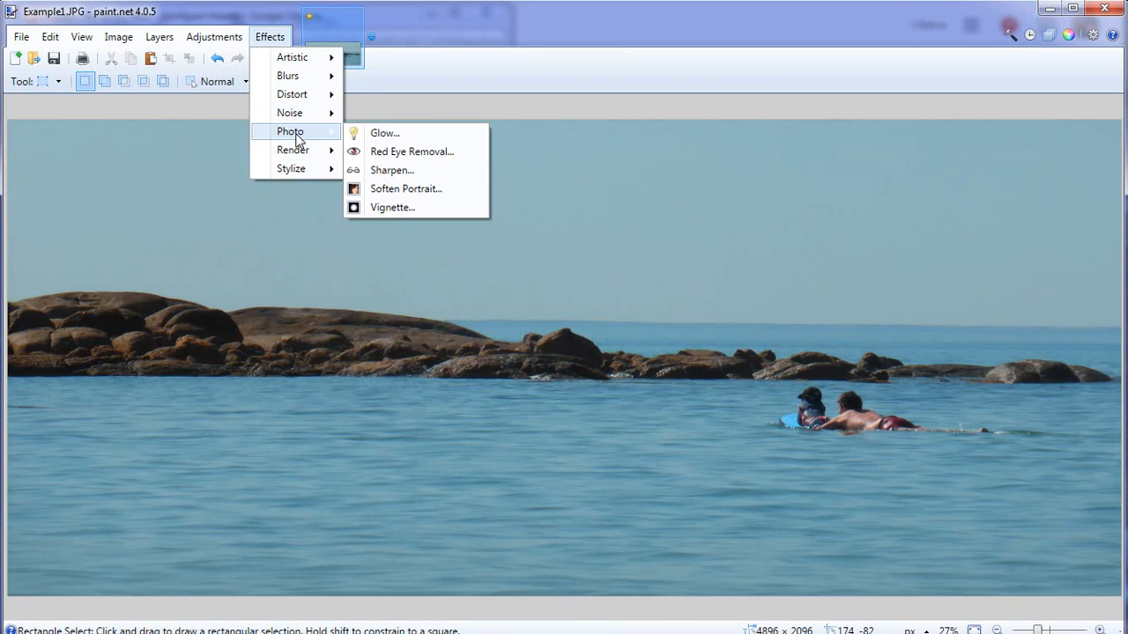
click(412, 173)
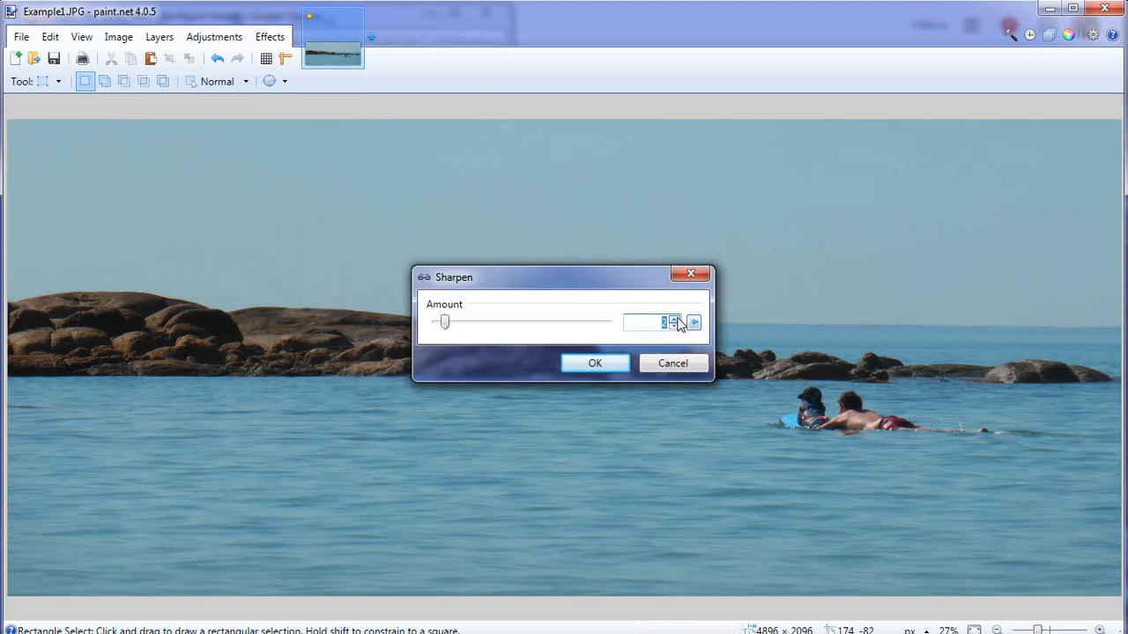
click(592, 363)
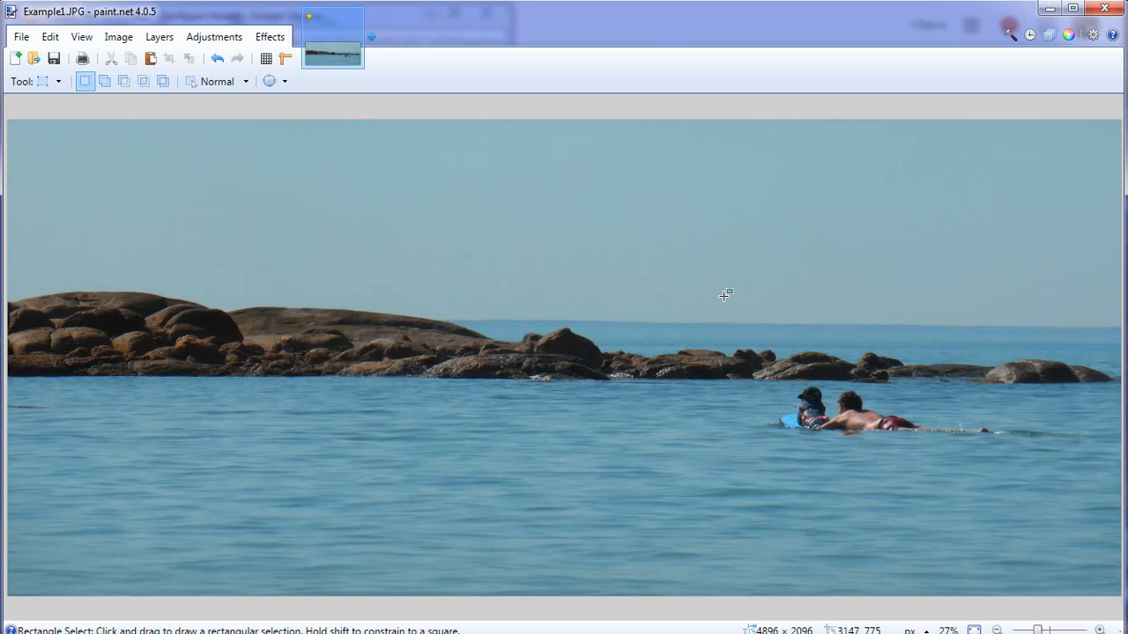
Save the edited photo as a new JPEG named Example12.jpg on the PATRIOT (E:) drive at quality 100.
click(23, 35)
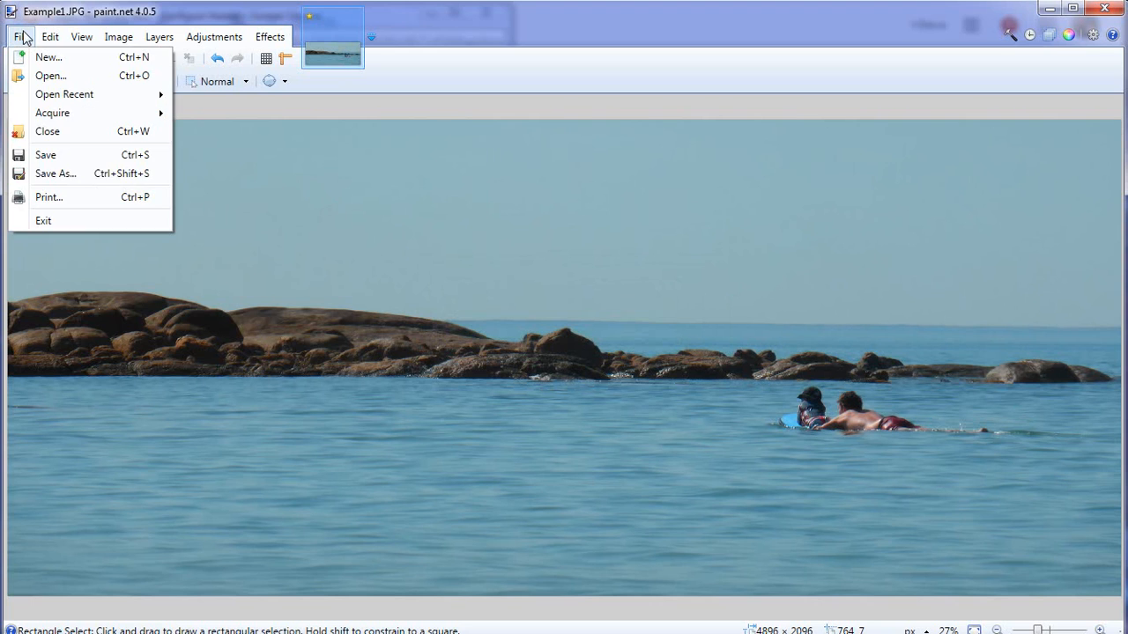
click(56, 173)
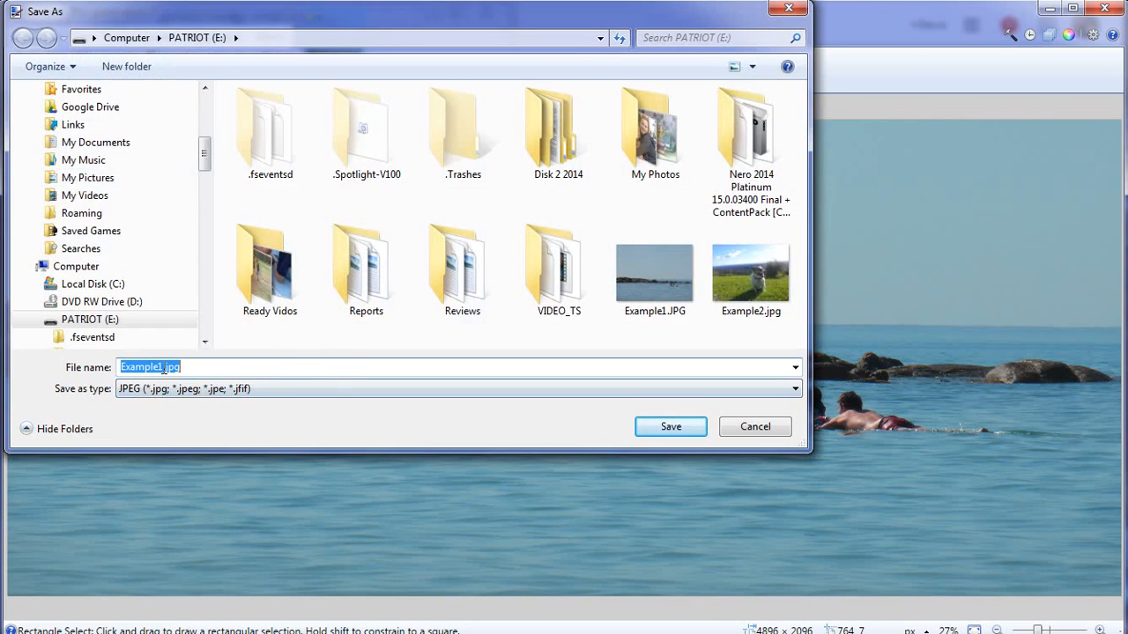
click(163, 368)
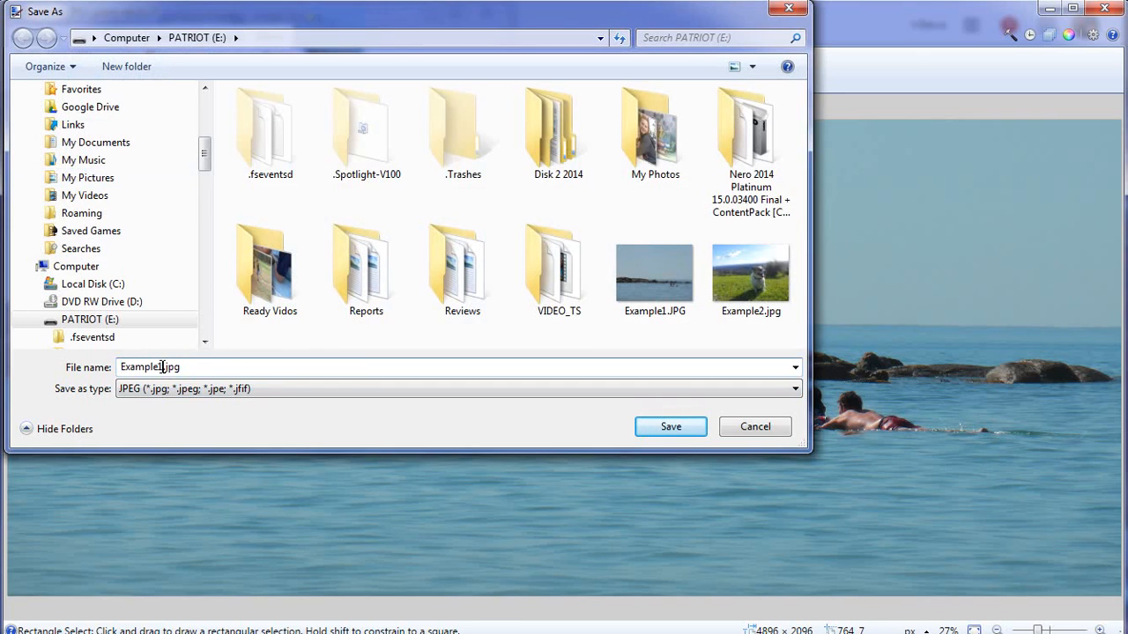
text(2)
click(672, 430)
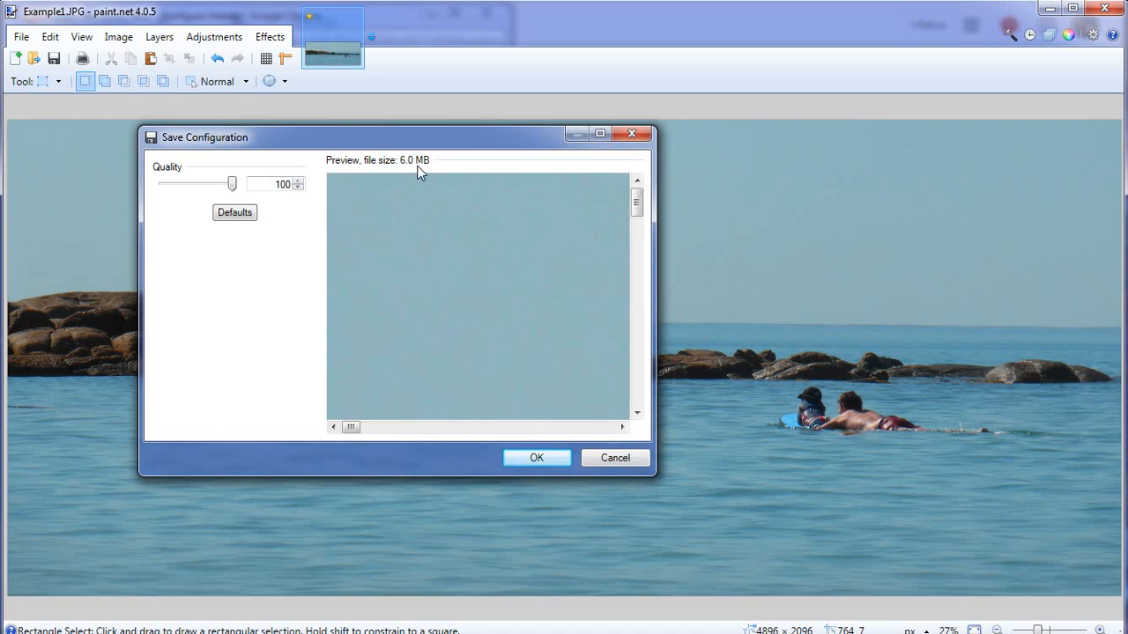
click(546, 457)
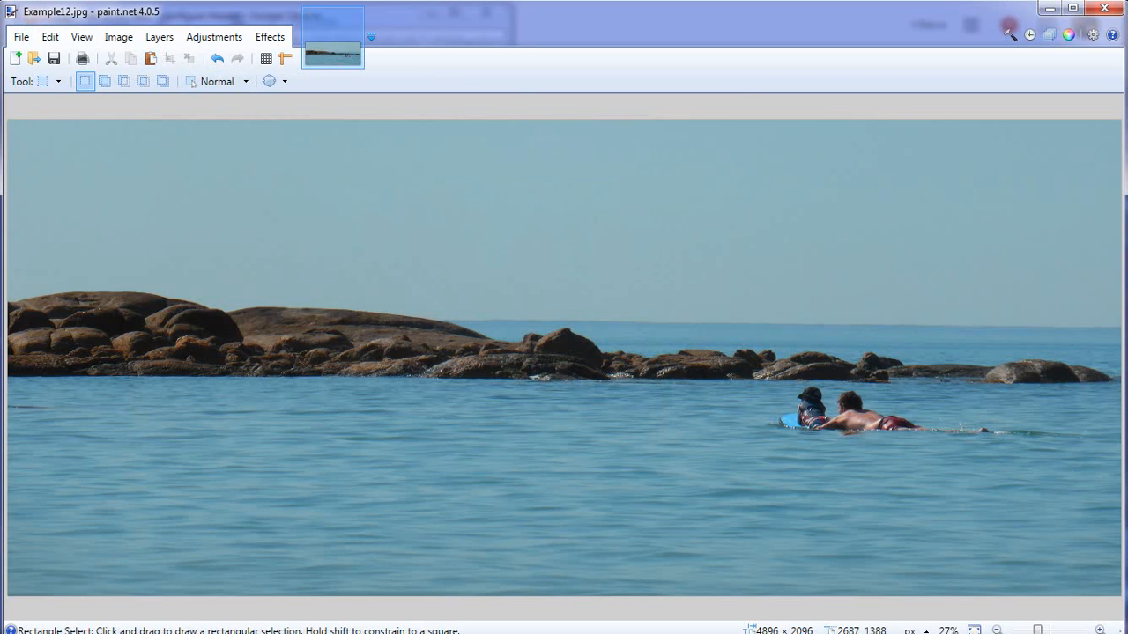
Switch back to Blogger's Configure Header window and upload Example12.jpg from the computer as the header image.
key(alt+Tab)
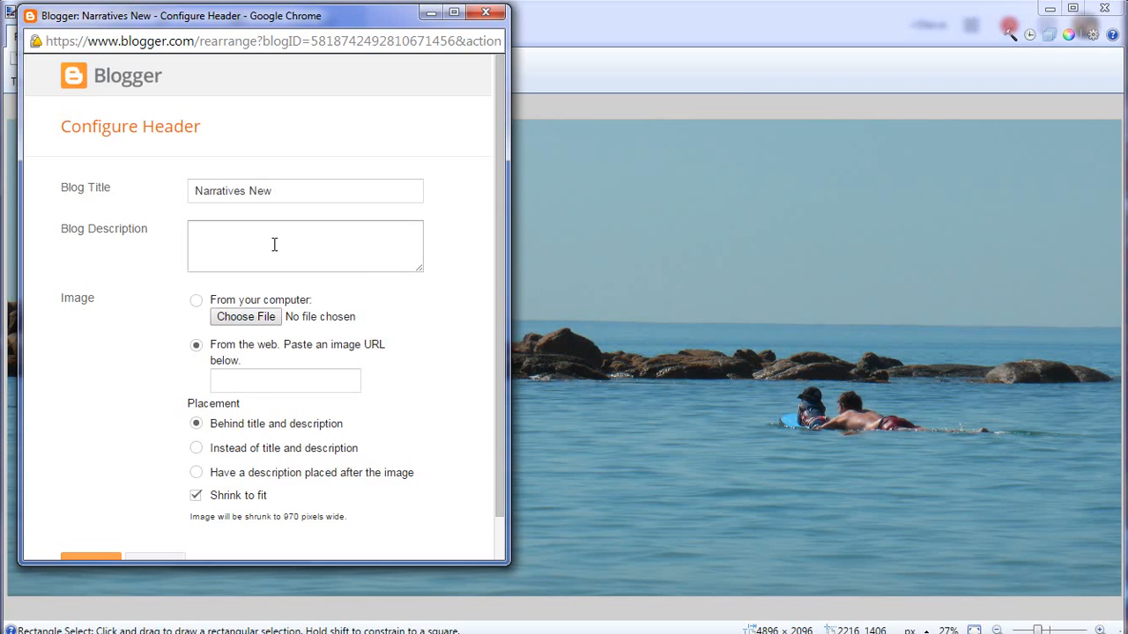
click(245, 318)
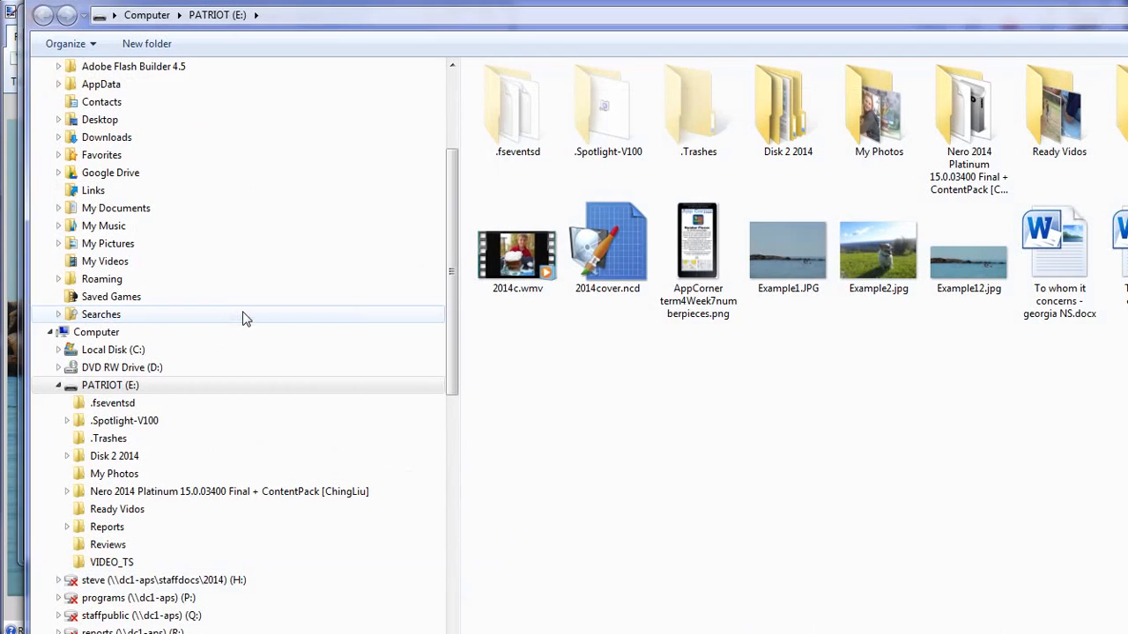
click(971, 269)
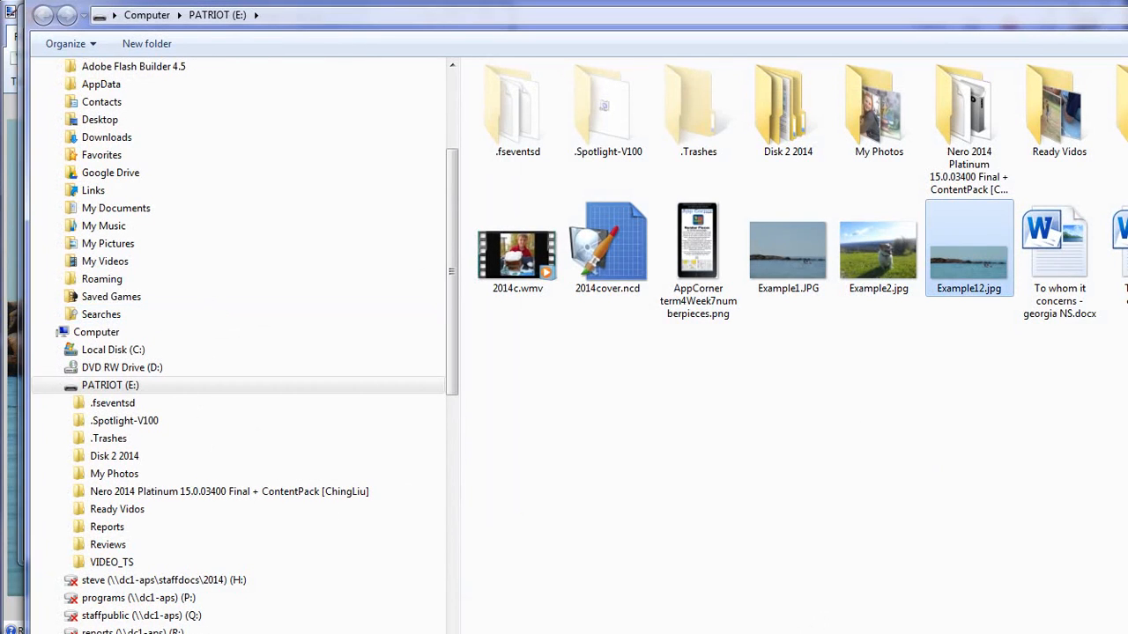
key(Return)
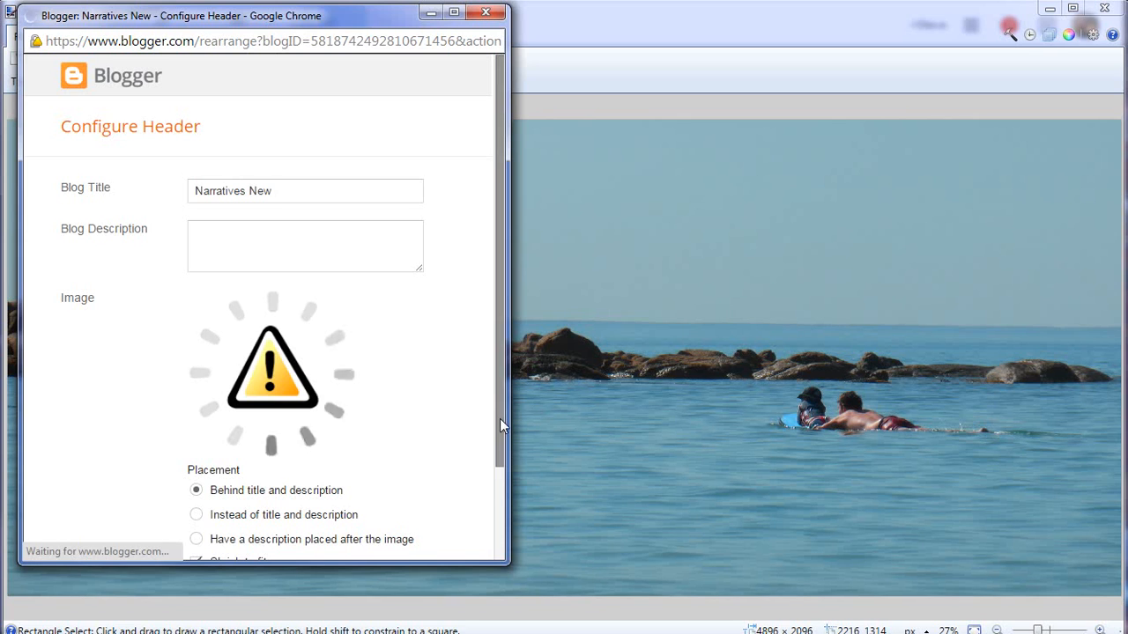
Save the header configuration with the uploaded image and save the blog's layout arrangement.
drag(499, 418, 500, 448)
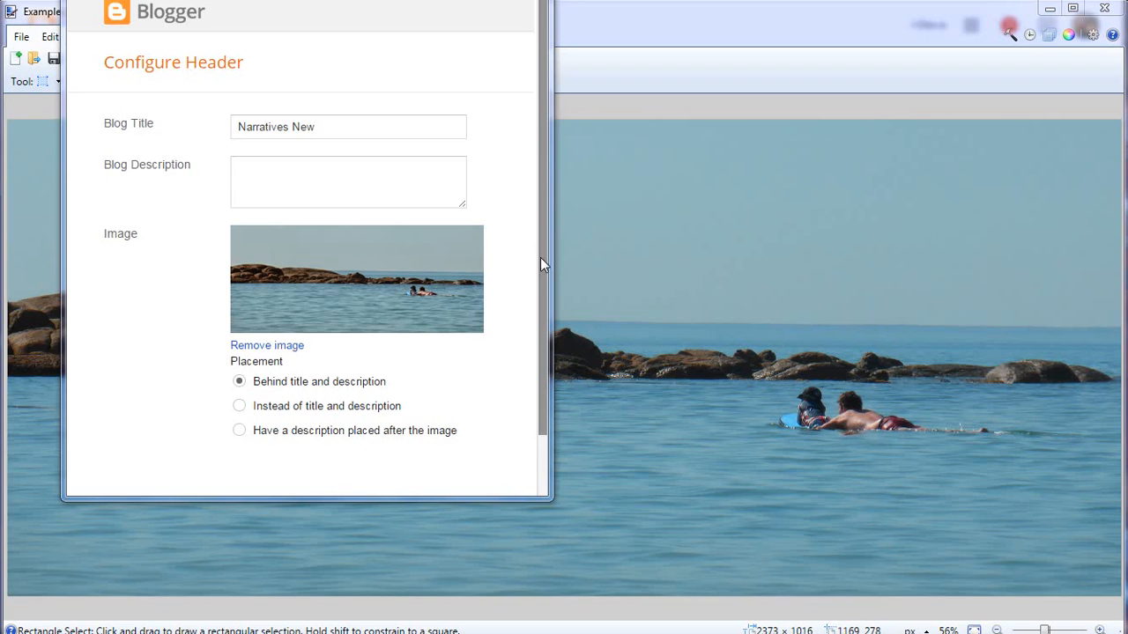
drag(539, 261, 548, 331)
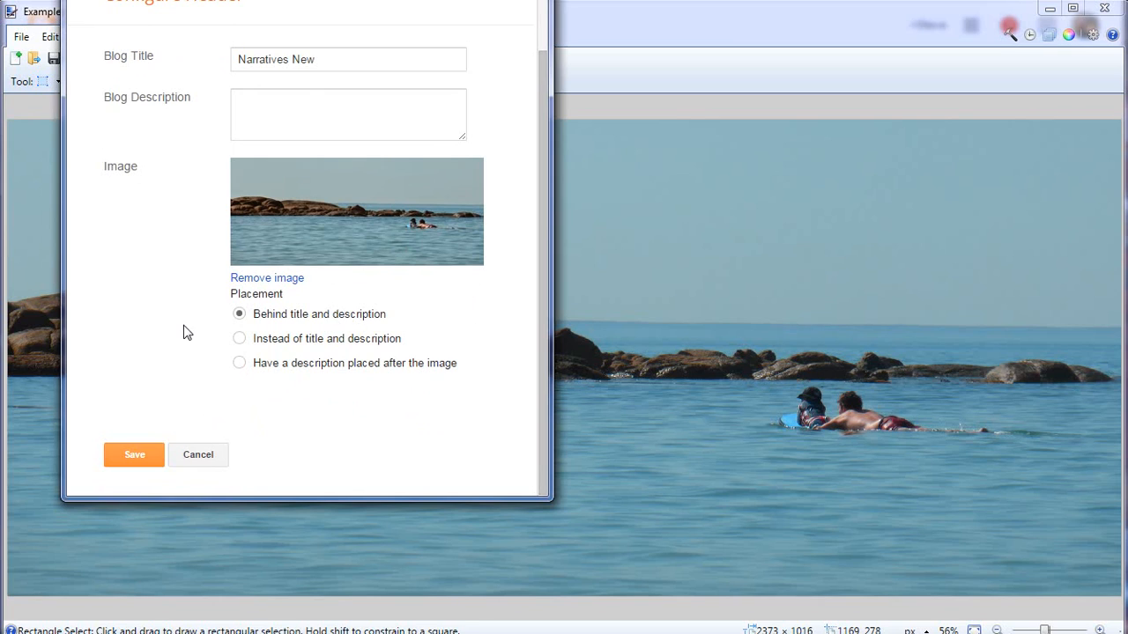
click(136, 456)
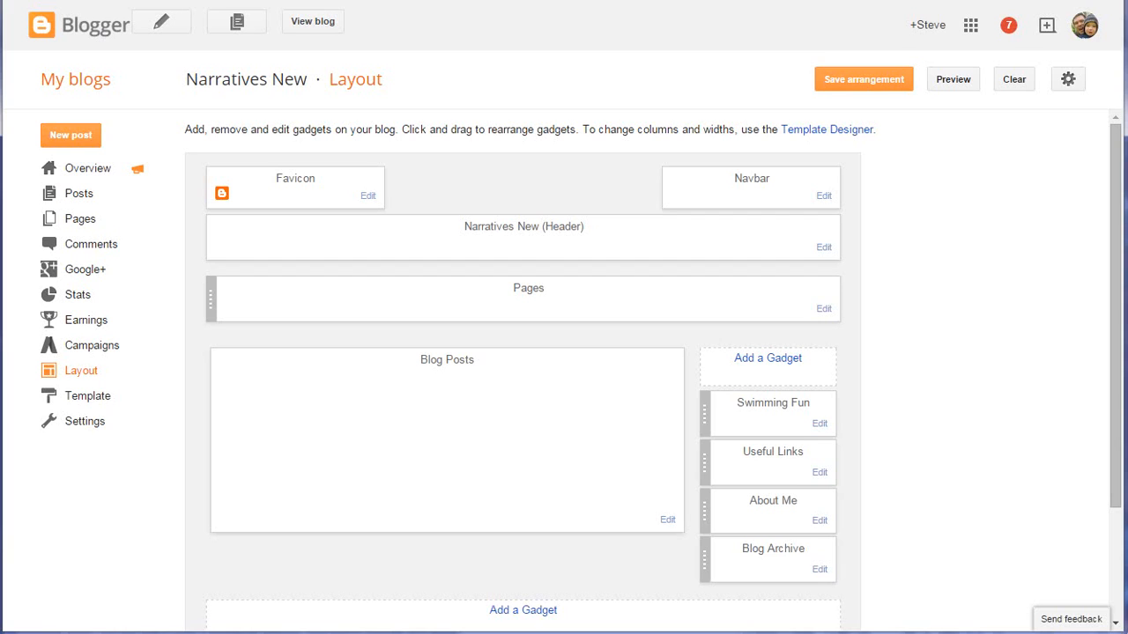
click(859, 86)
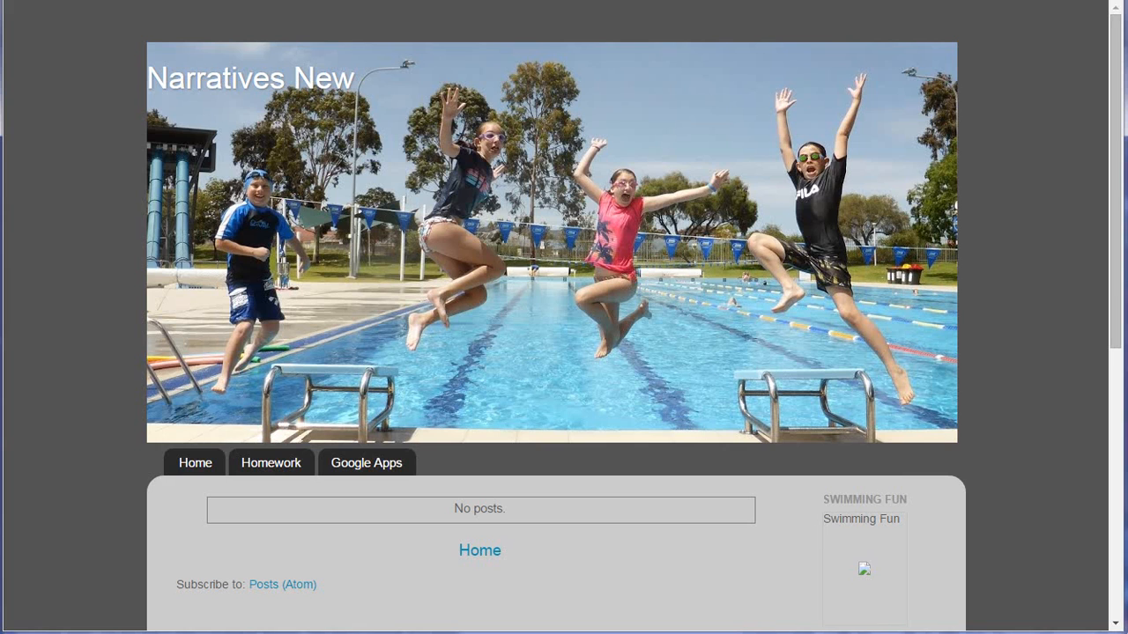
click(74, 0)
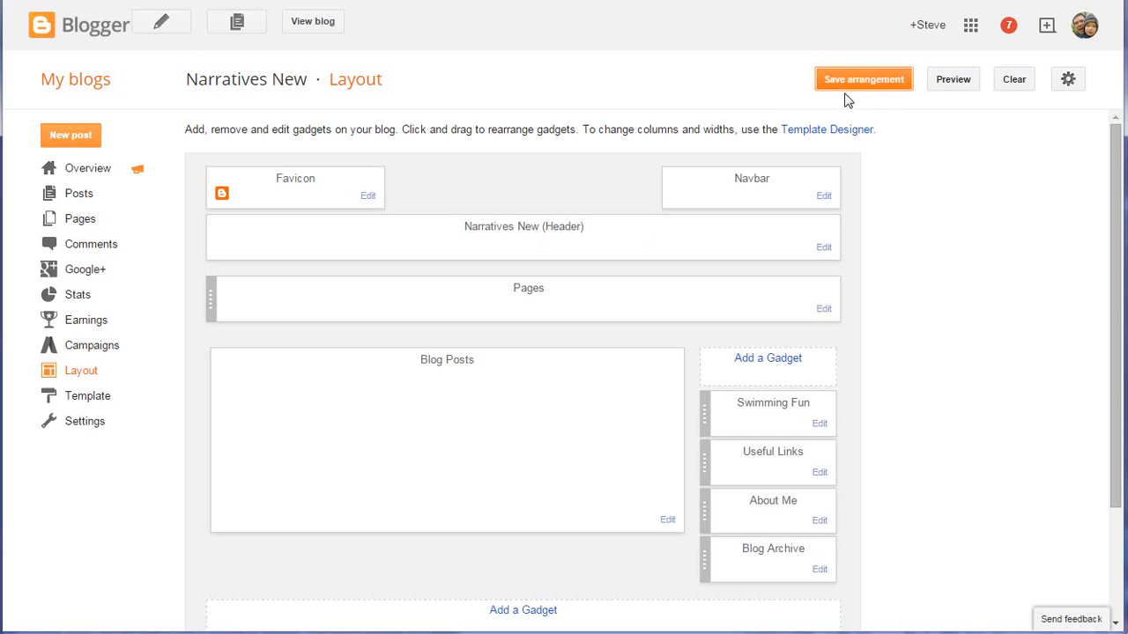
Open the Template Designer's advanced blog title settings and set the title font size to 60 px.
click(851, 131)
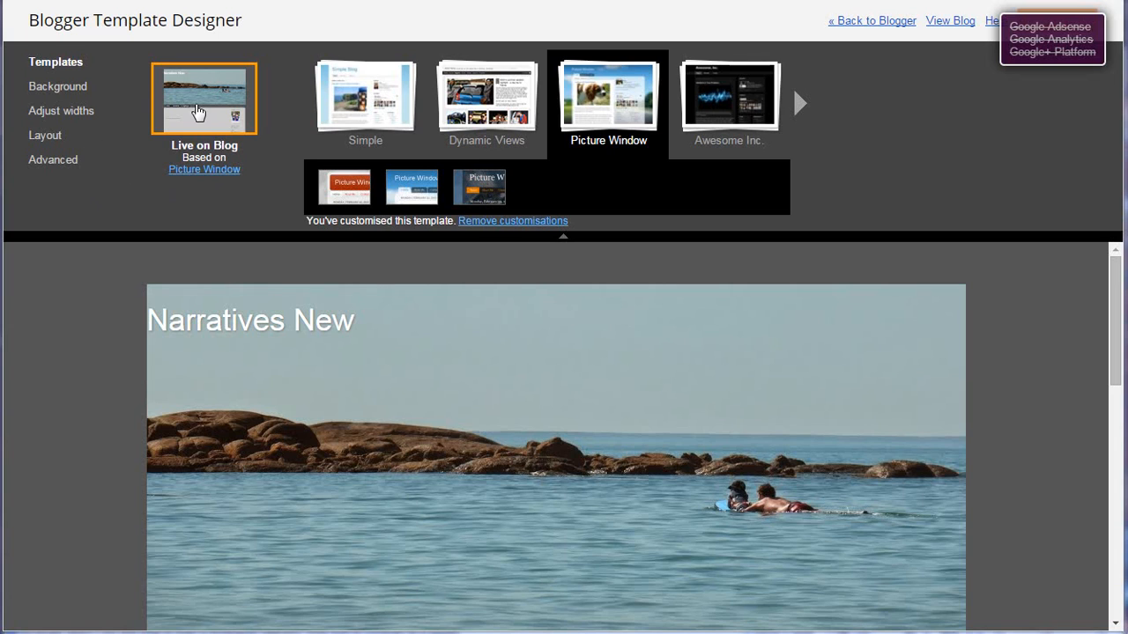
click(60, 164)
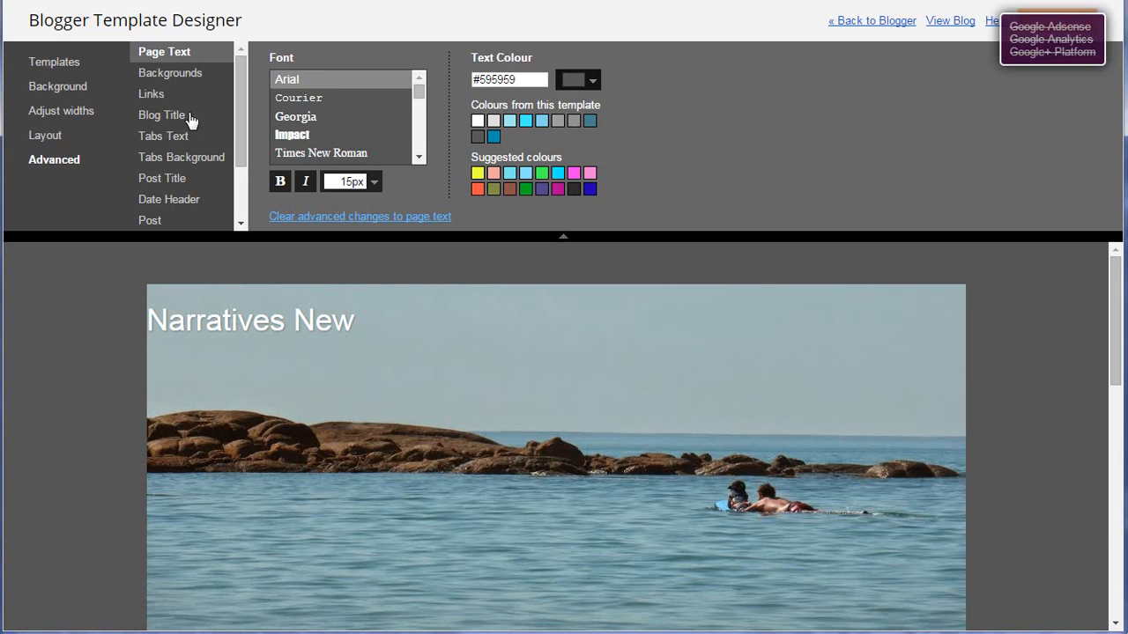
click(161, 122)
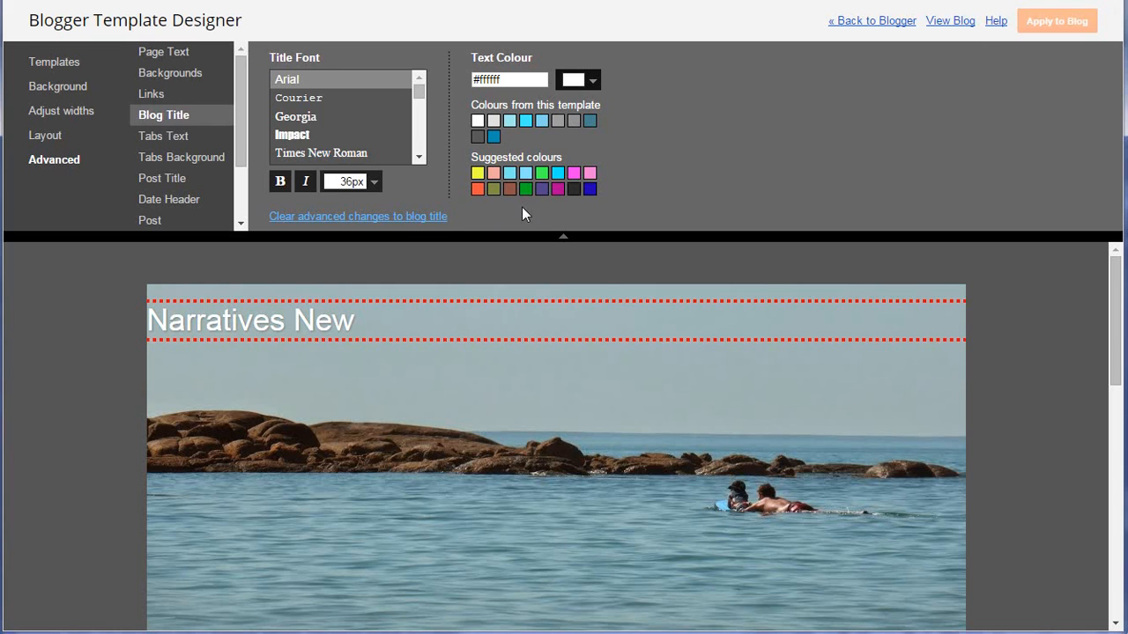
click(374, 182)
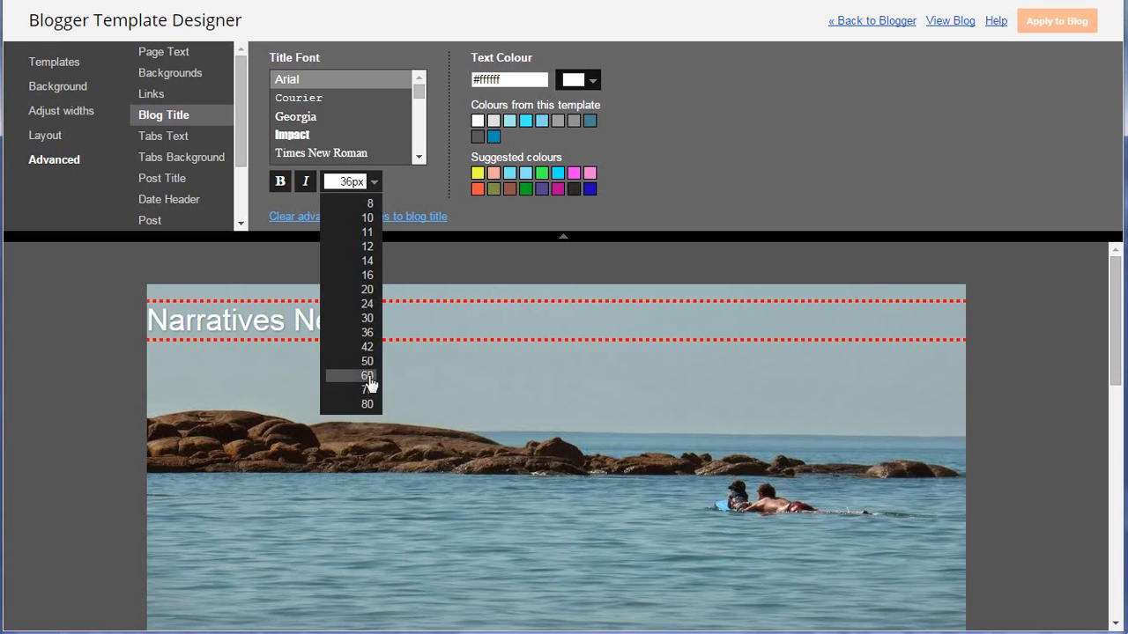
click(369, 377)
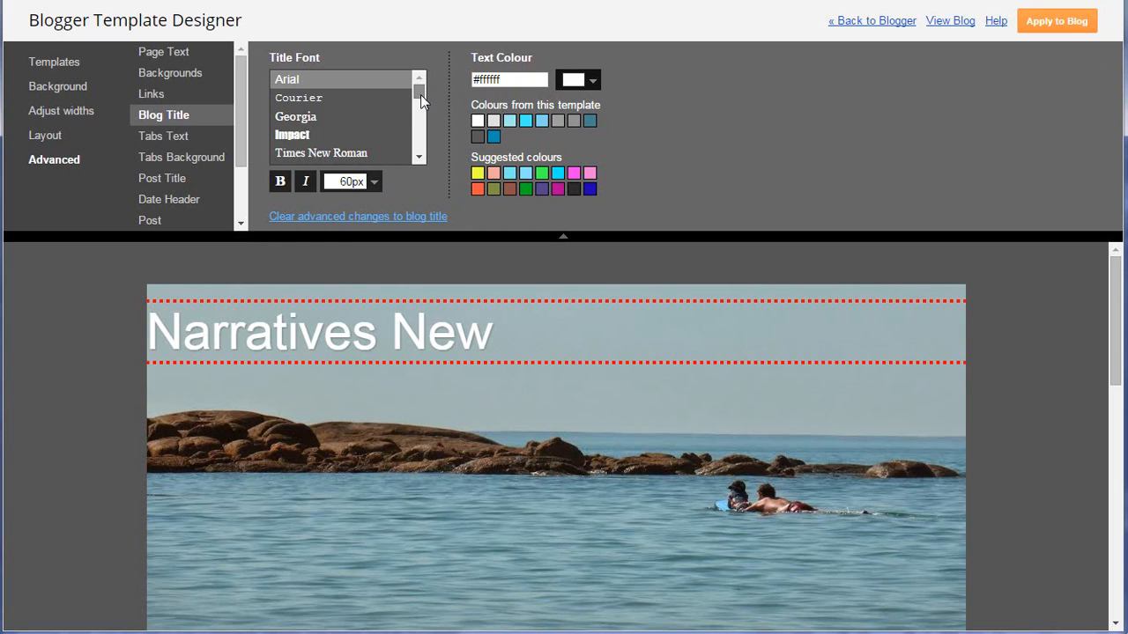
Try the Gruppo and Homemade Apple fonts on the blog title and make the title bold.
drag(420, 95, 423, 112)
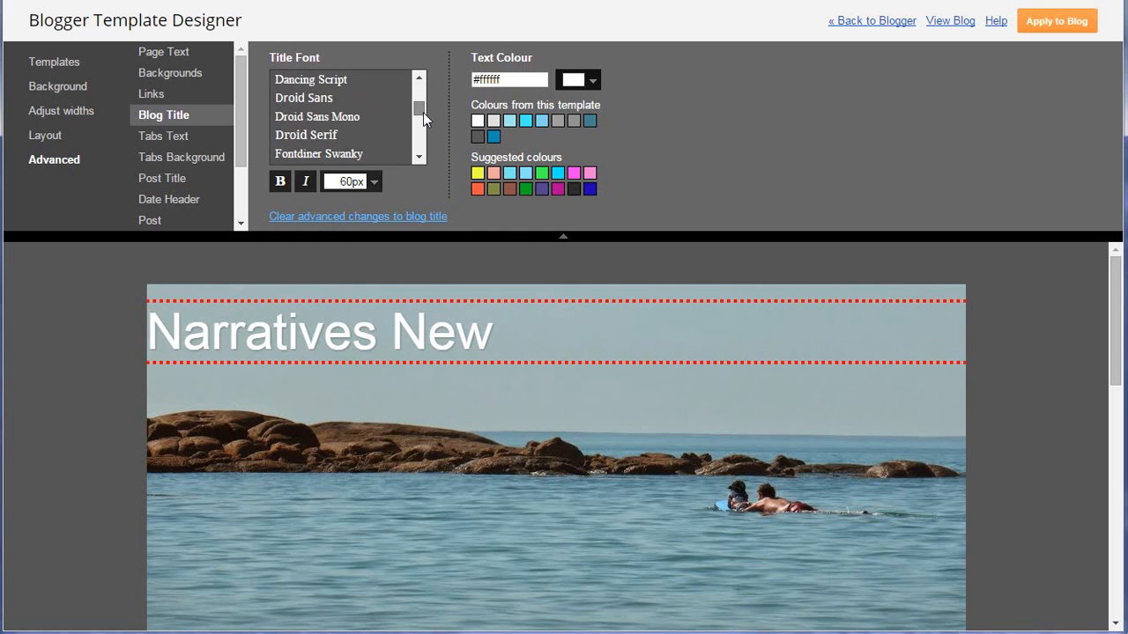
scroll(423, 112, down, 1)
scroll(425, 114, down, 1)
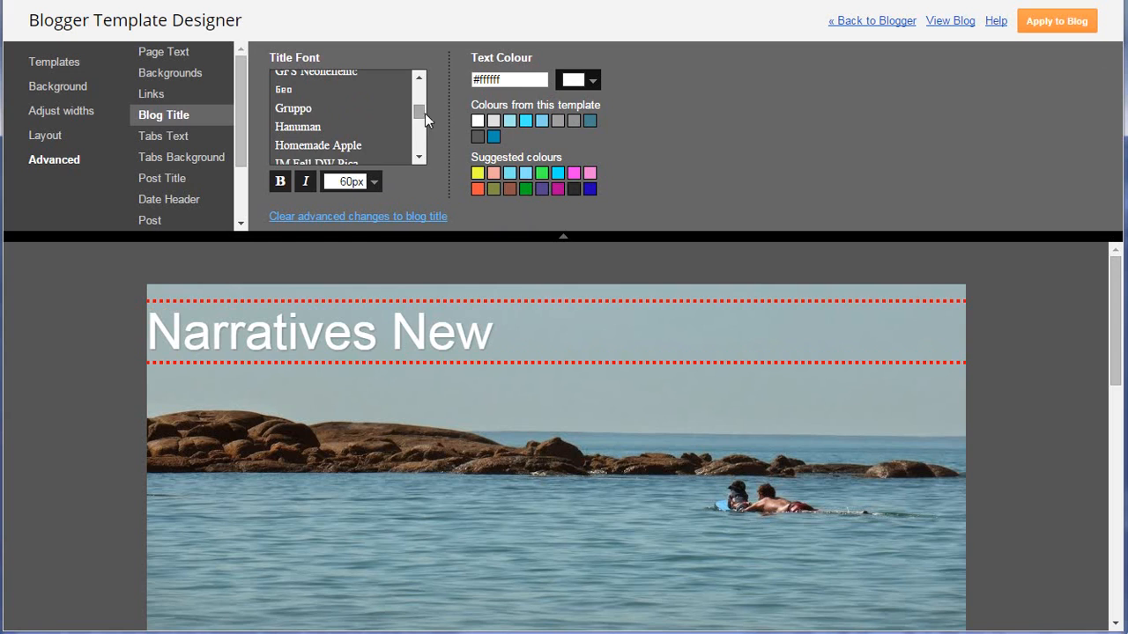
click(297, 111)
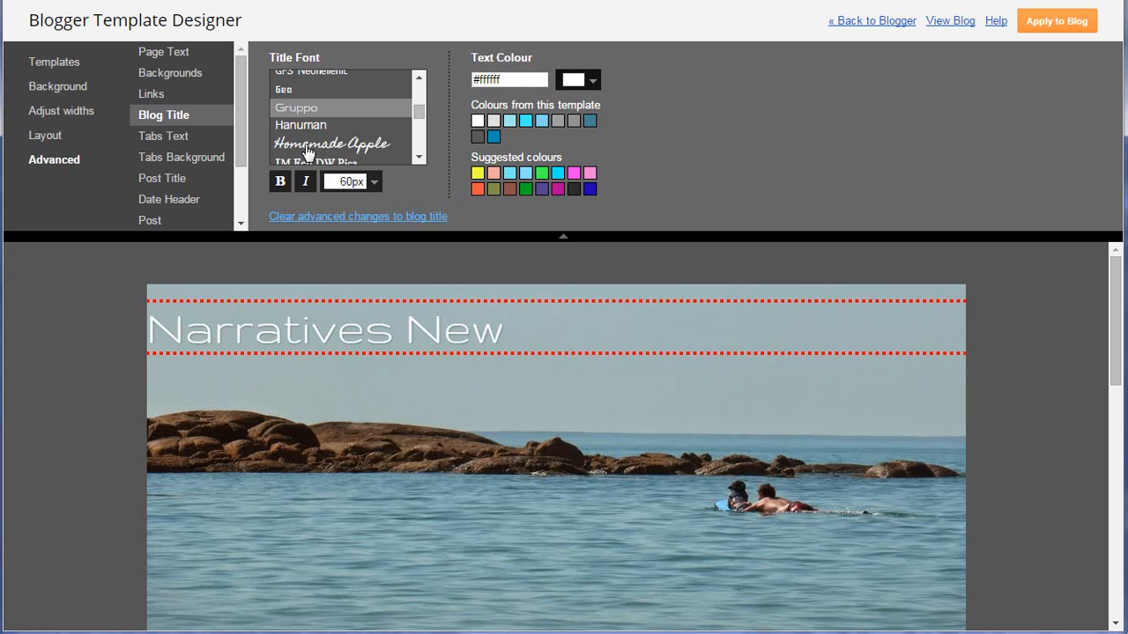
click(309, 148)
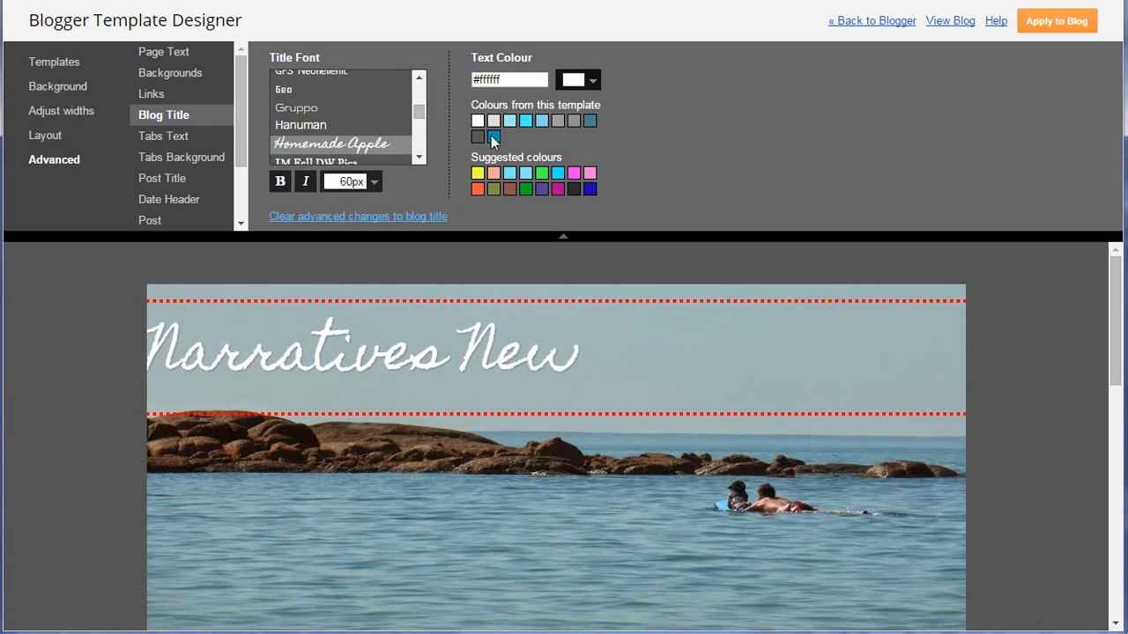
click(282, 184)
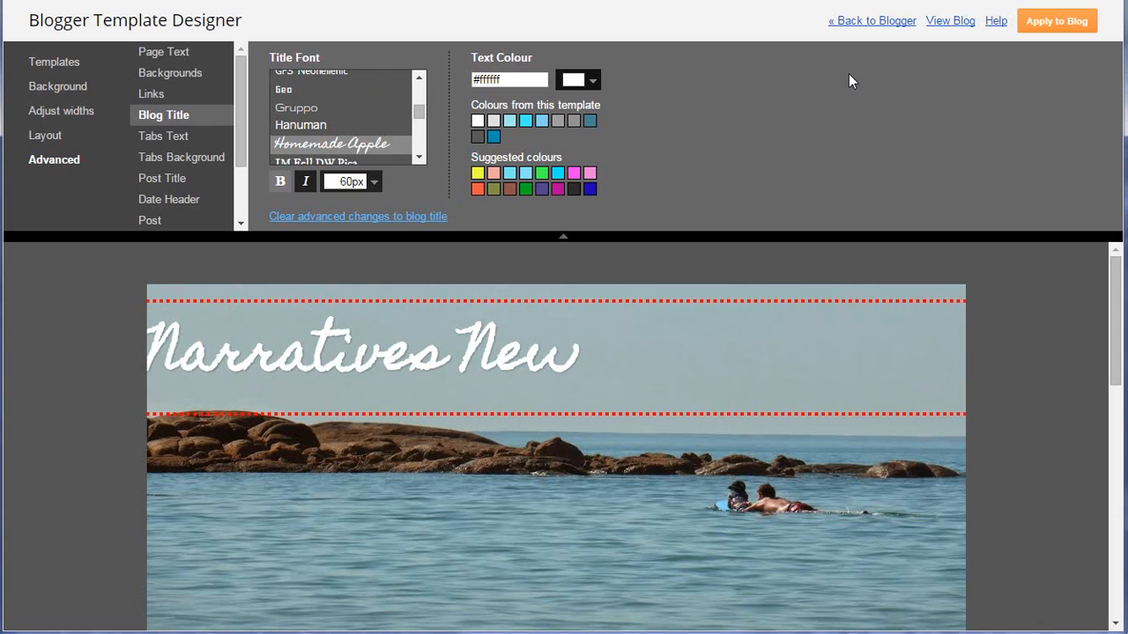
Try the Hanuman, Josefin Slab, Just Another Hand and Nania fonts on the blog title.
click(328, 128)
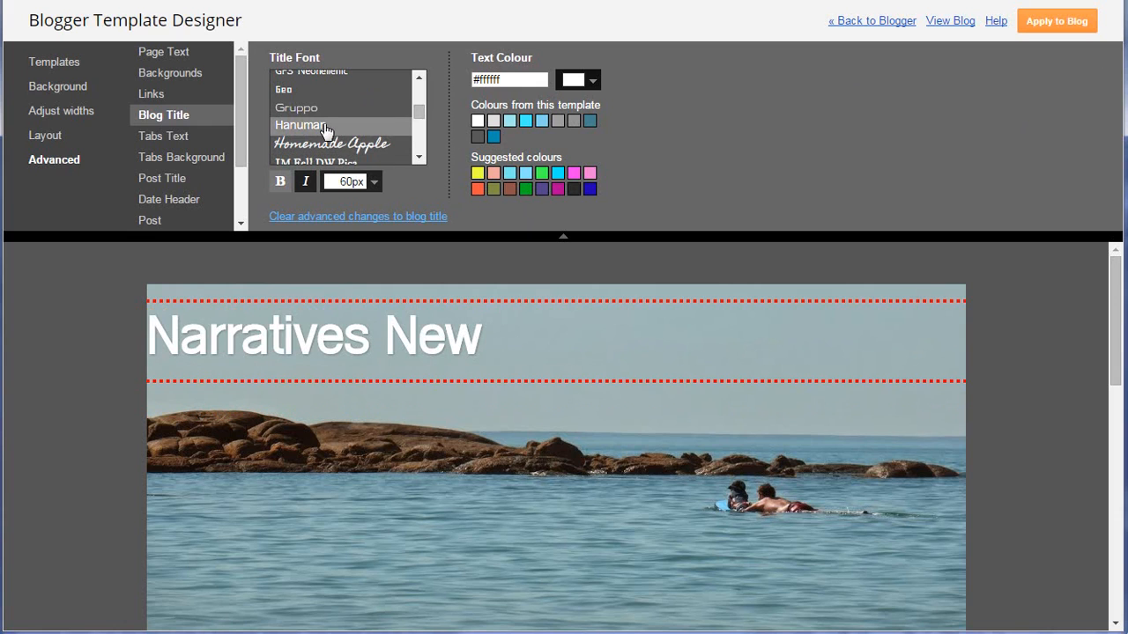
click(421, 123)
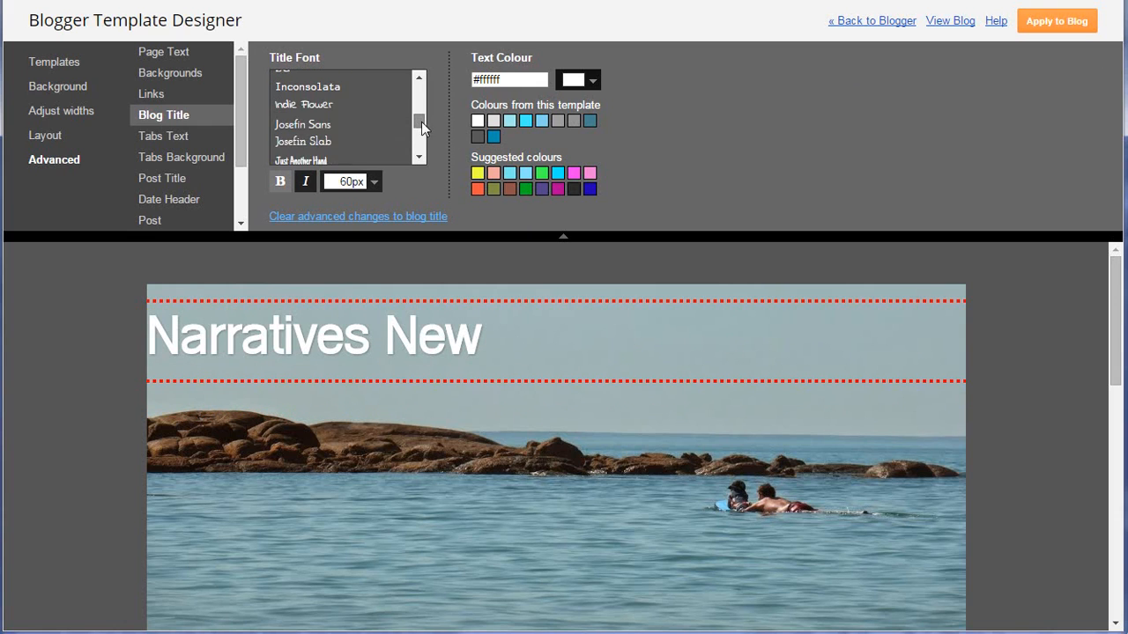
scroll(352, 141, down, 1)
click(312, 116)
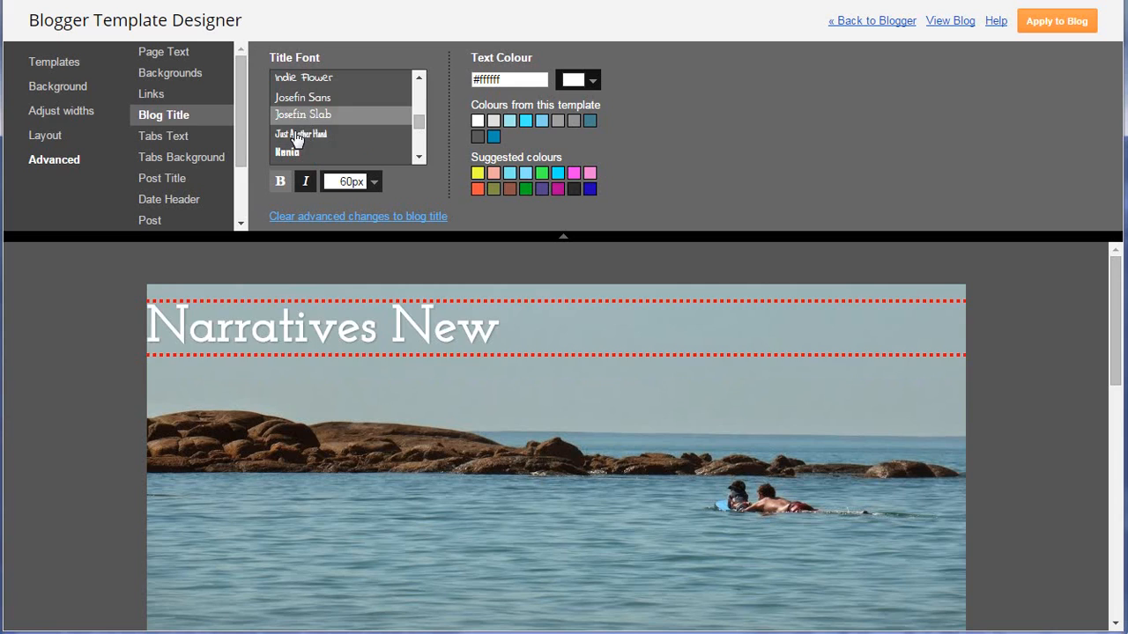
click(297, 135)
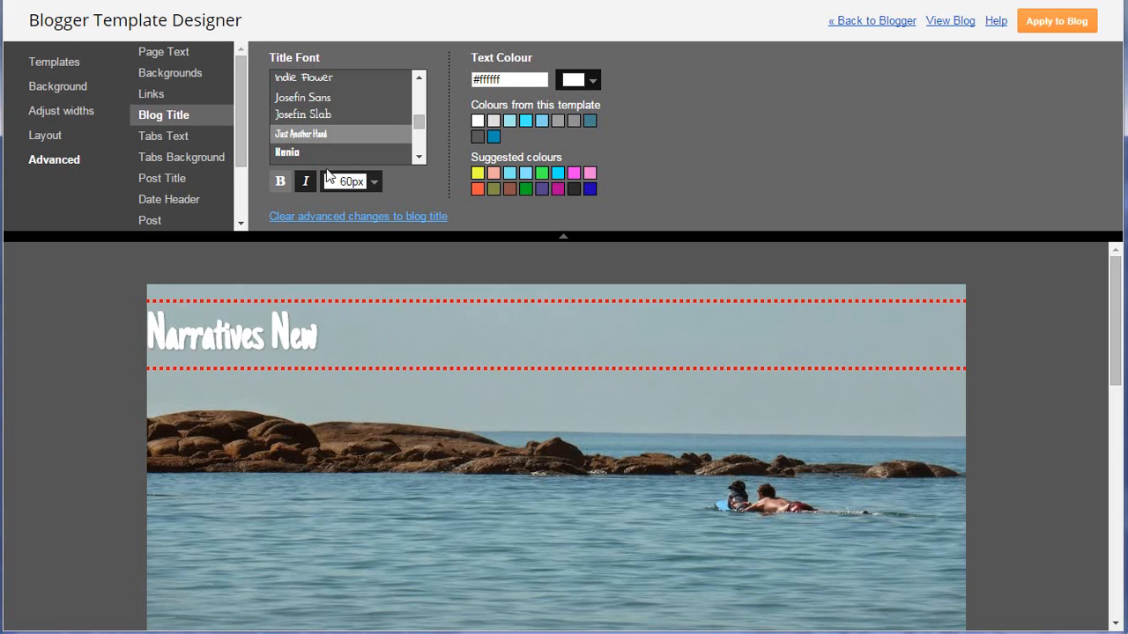
click(280, 155)
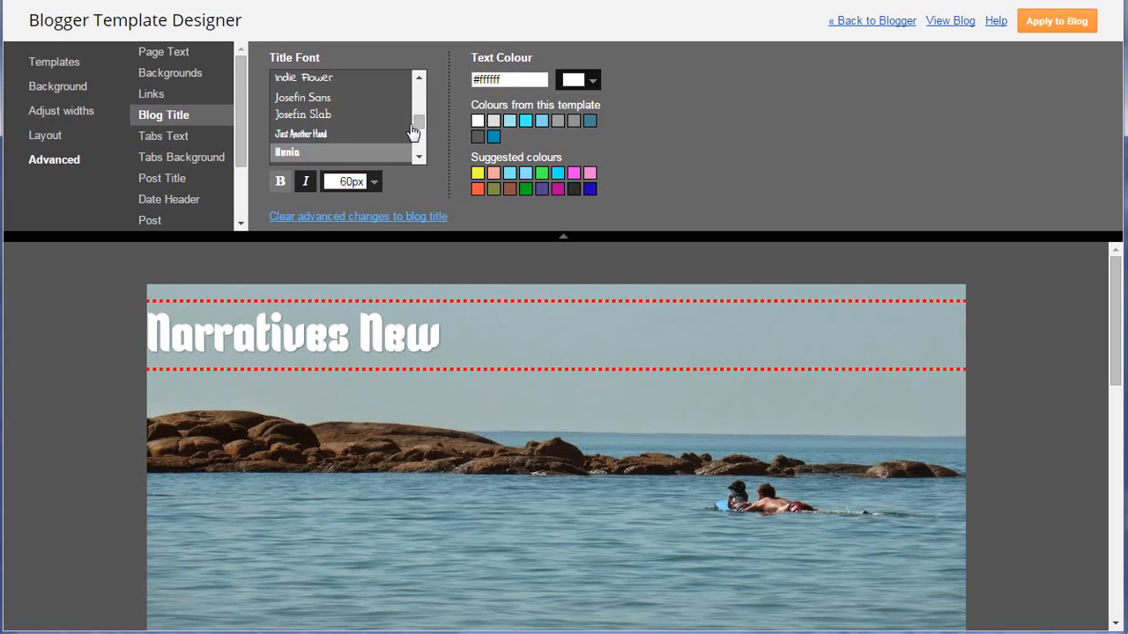
Set the blog title font to Pacifico and its text colour to the suggested dark blue #2000b1.
scroll(422, 131, down, 5)
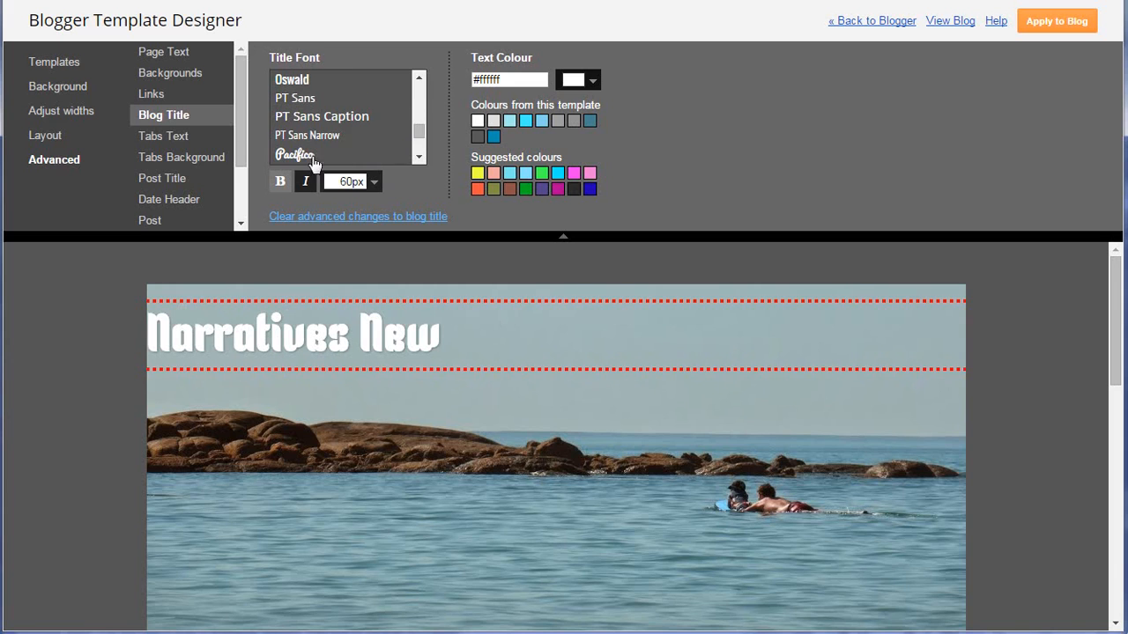
click(290, 157)
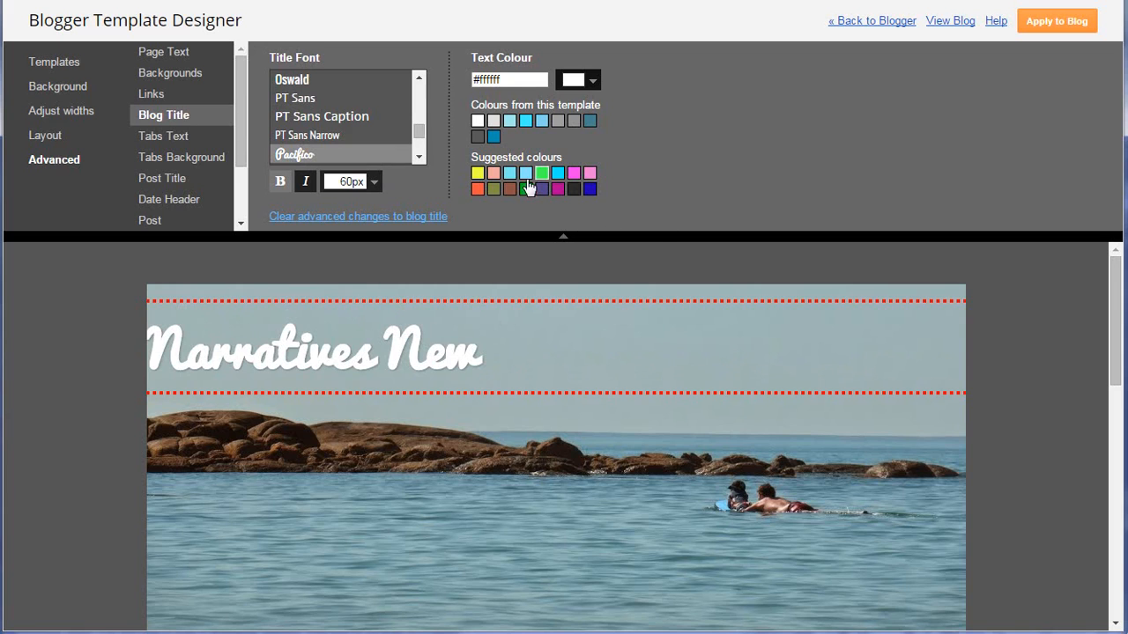
click(590, 191)
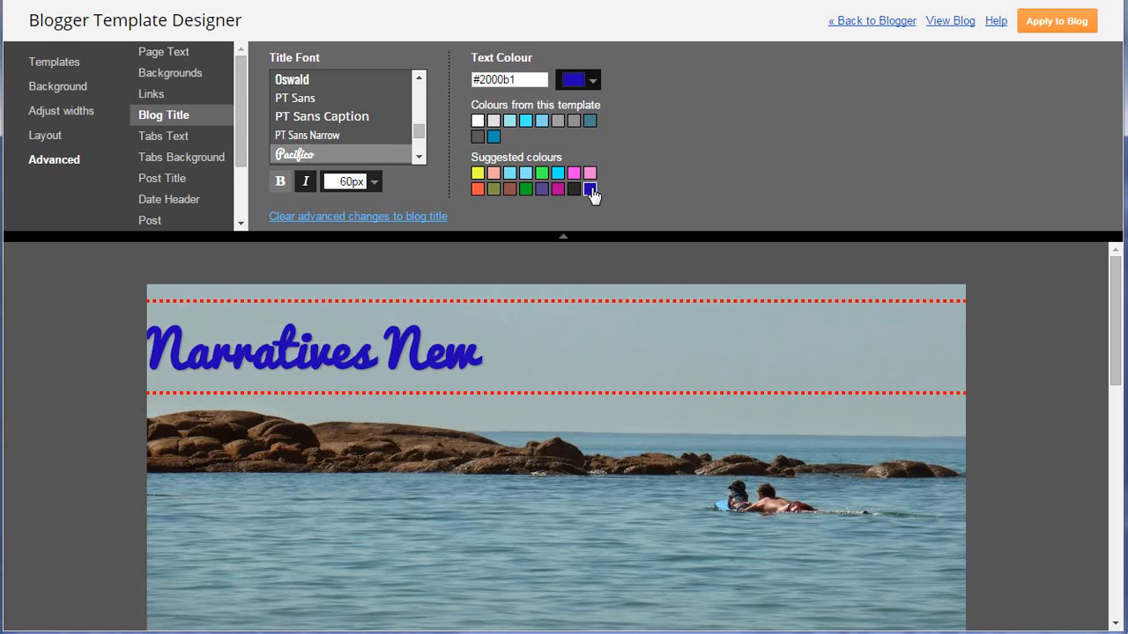